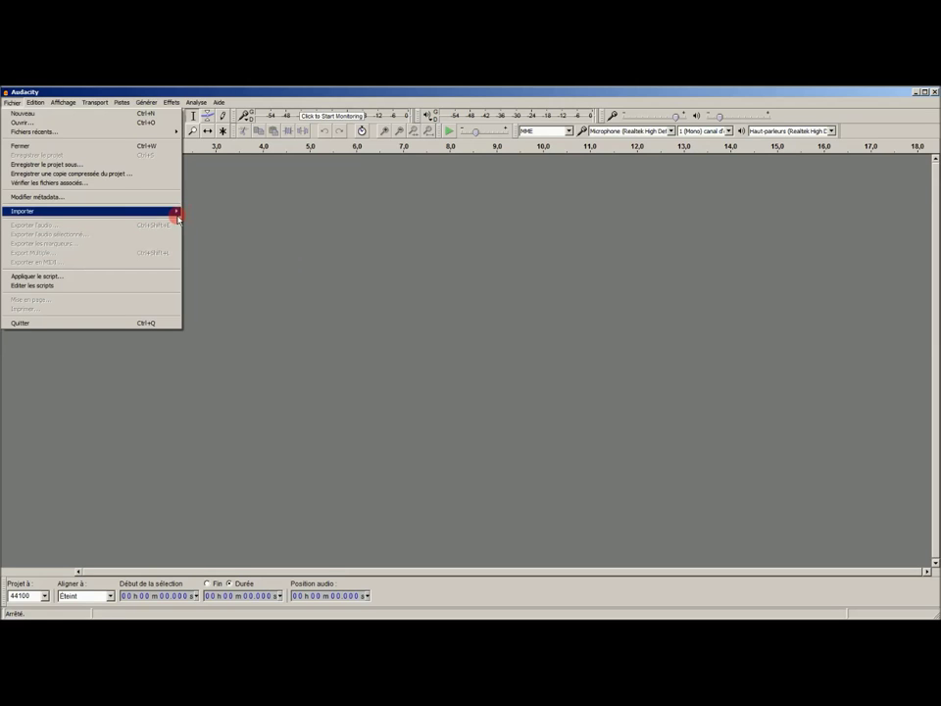
Import the "Muse de Funk" audio file from the boucle folder and enlarge the stereo track's height to fill the workspace.
mouse_move(181, 212)
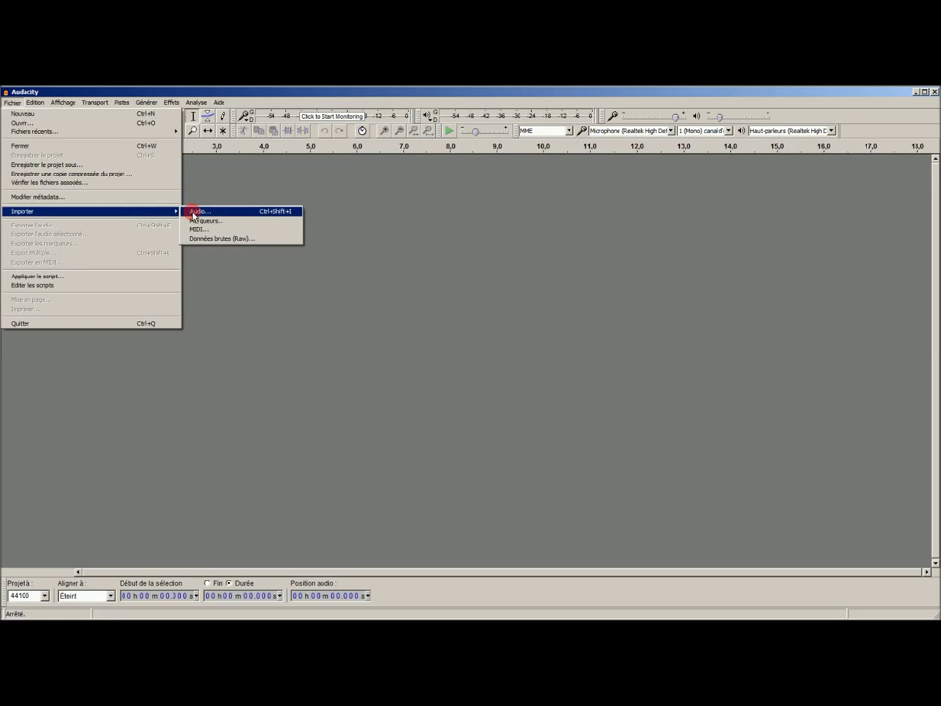
click(194, 214)
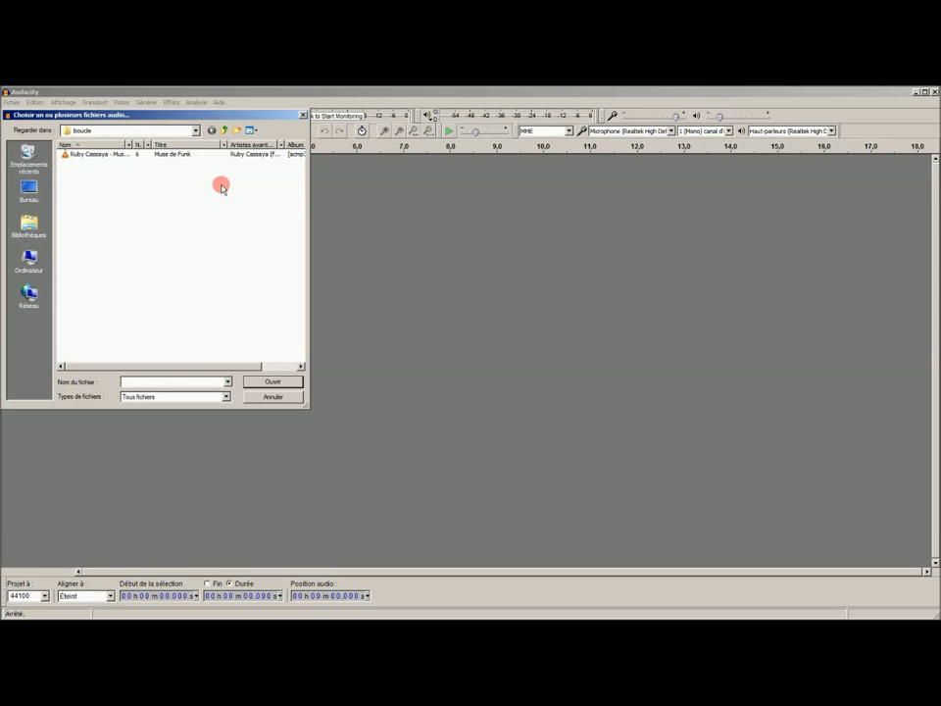
double_click(107, 160)
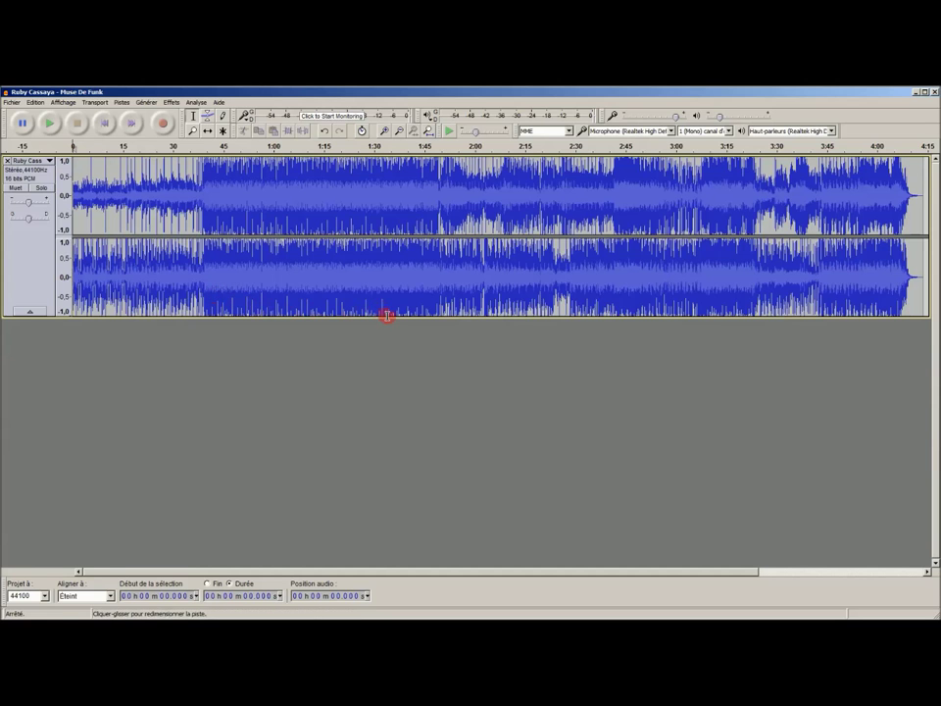
drag(389, 315, 397, 561)
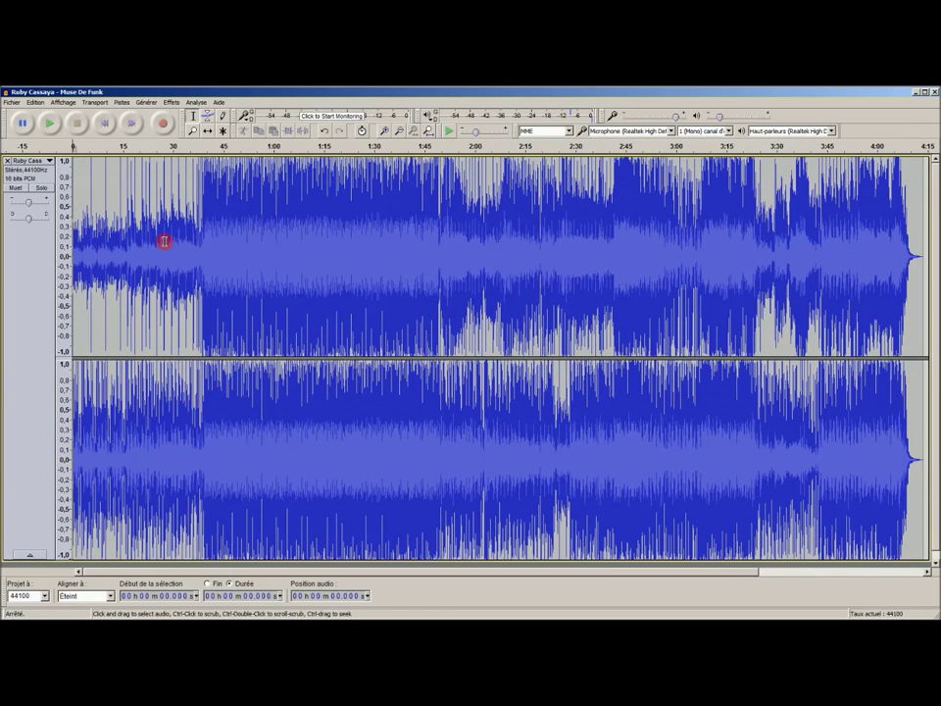
Play the track from its beginning, pause and resume it, stop it, and replay the opening briefly before stopping again.
click(49, 124)
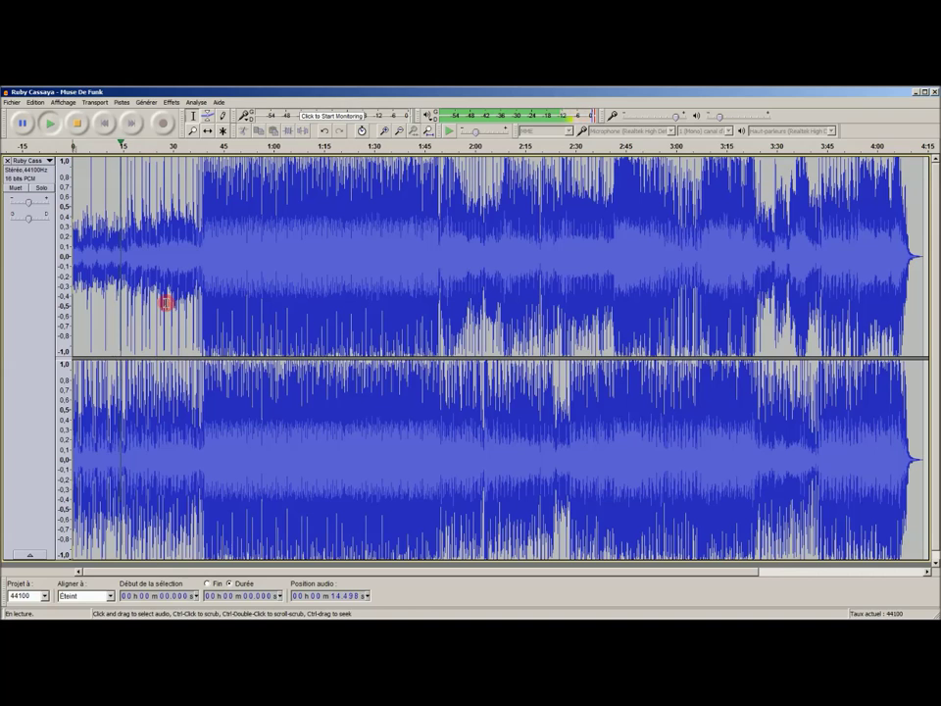
click(23, 126)
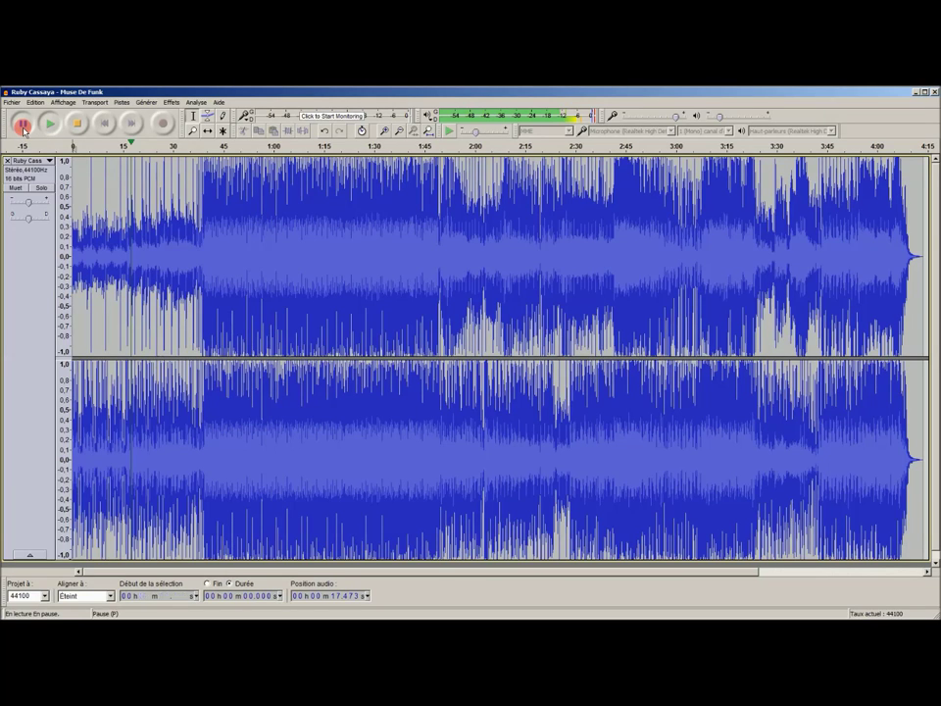
click(23, 125)
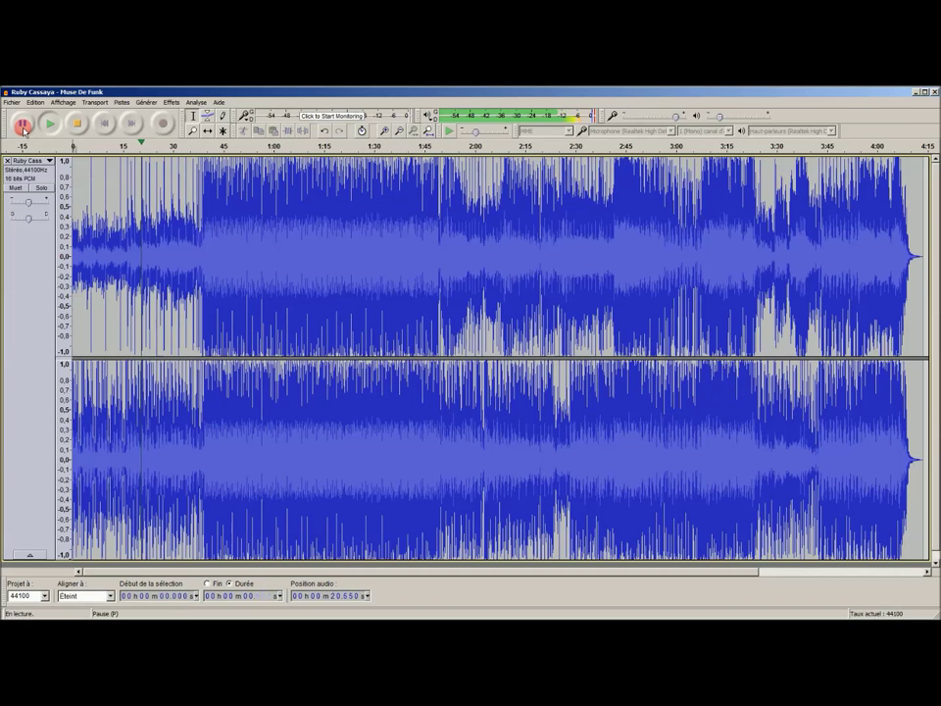
click(75, 125)
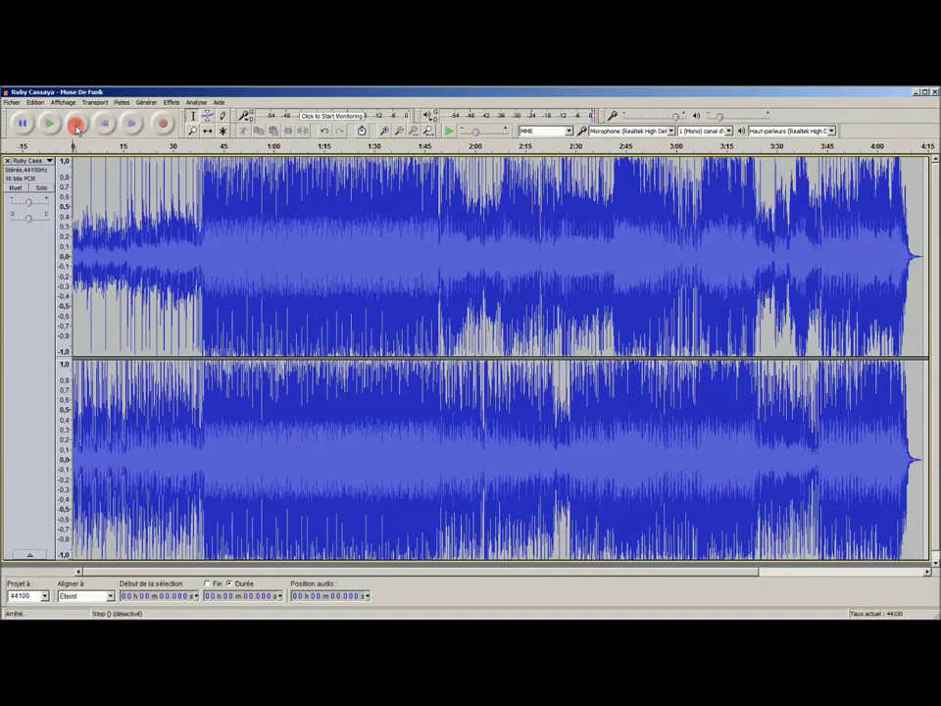
click(50, 124)
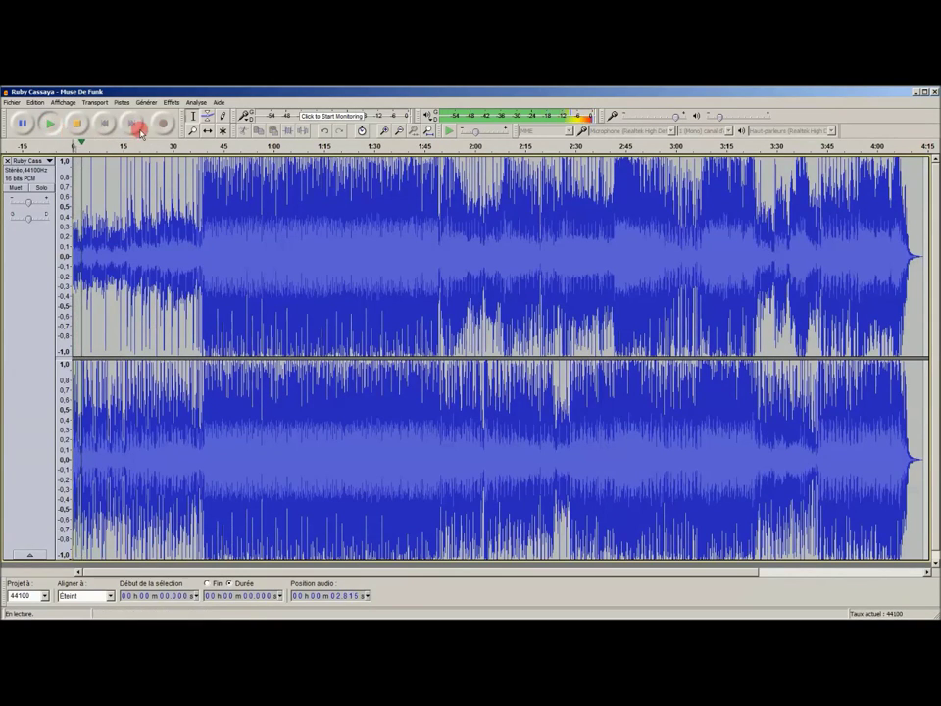
click(74, 131)
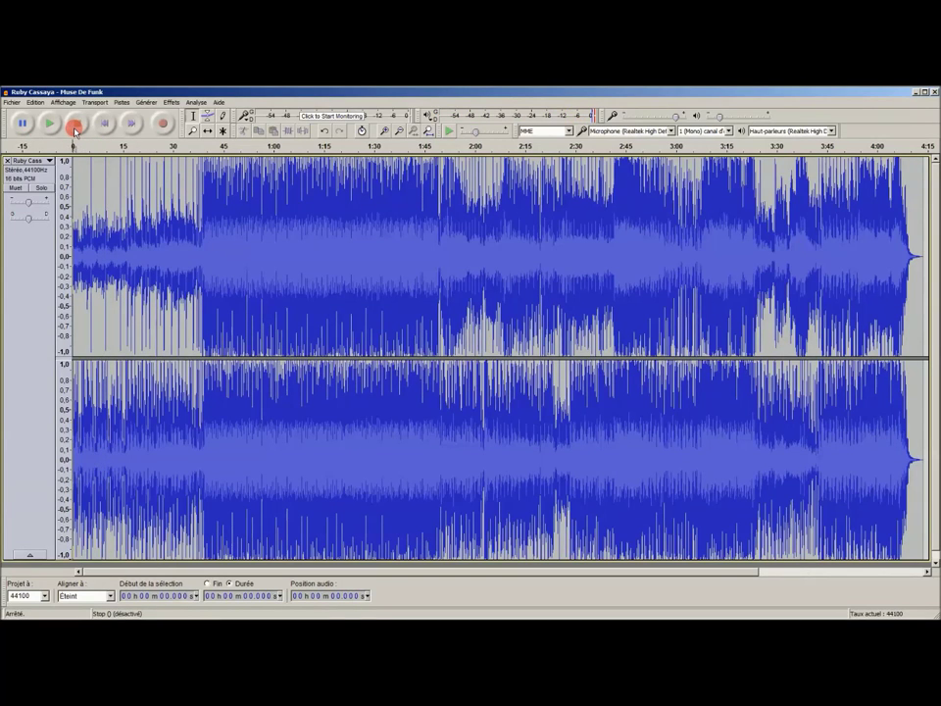
Use the Zoom tool to examine the waveform closely around 1:19, and return to the full-track view.
click(194, 130)
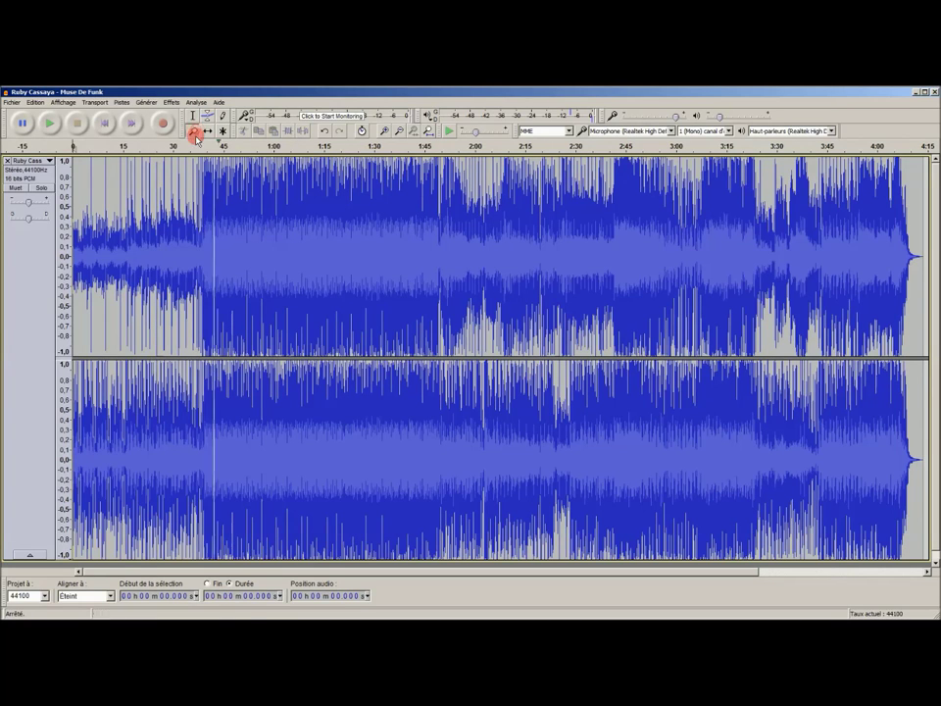
click(338, 325)
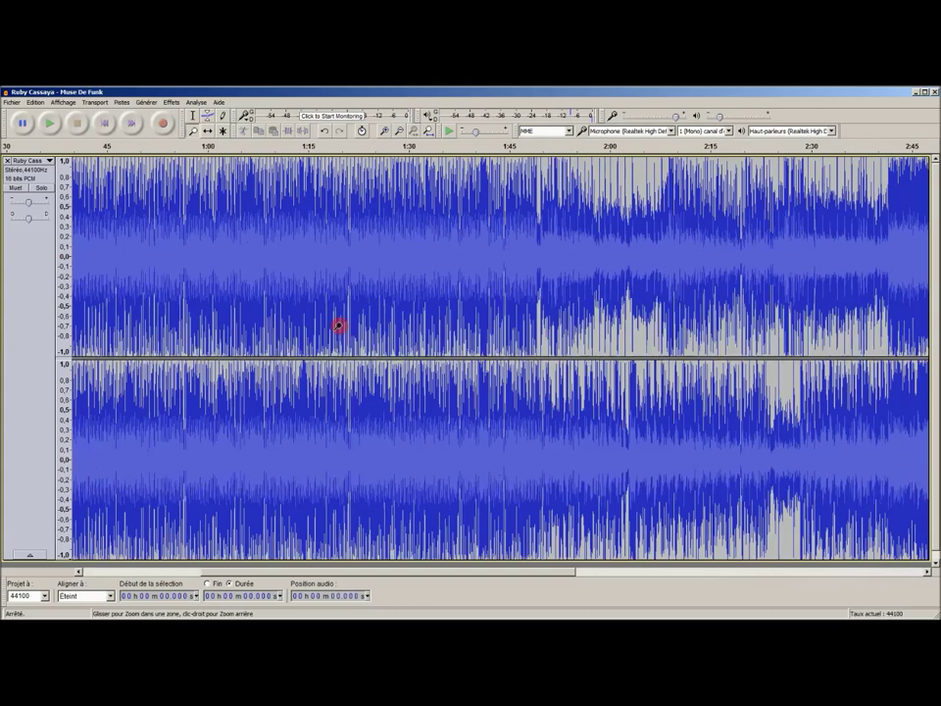
click(338, 325)
click(338, 325)
click(338, 326)
click(338, 326)
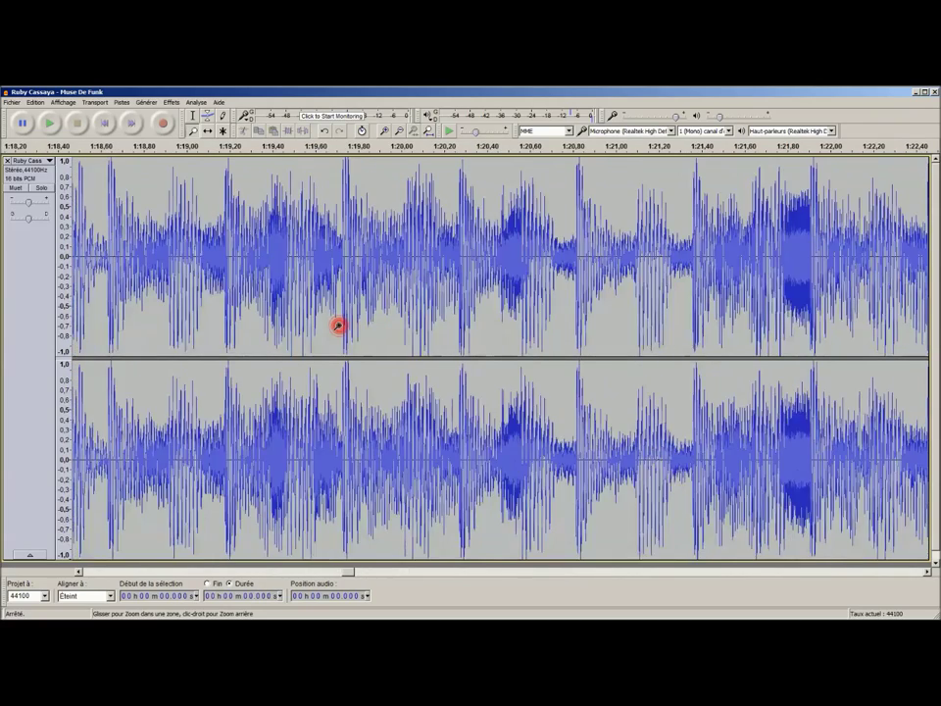
click(338, 326)
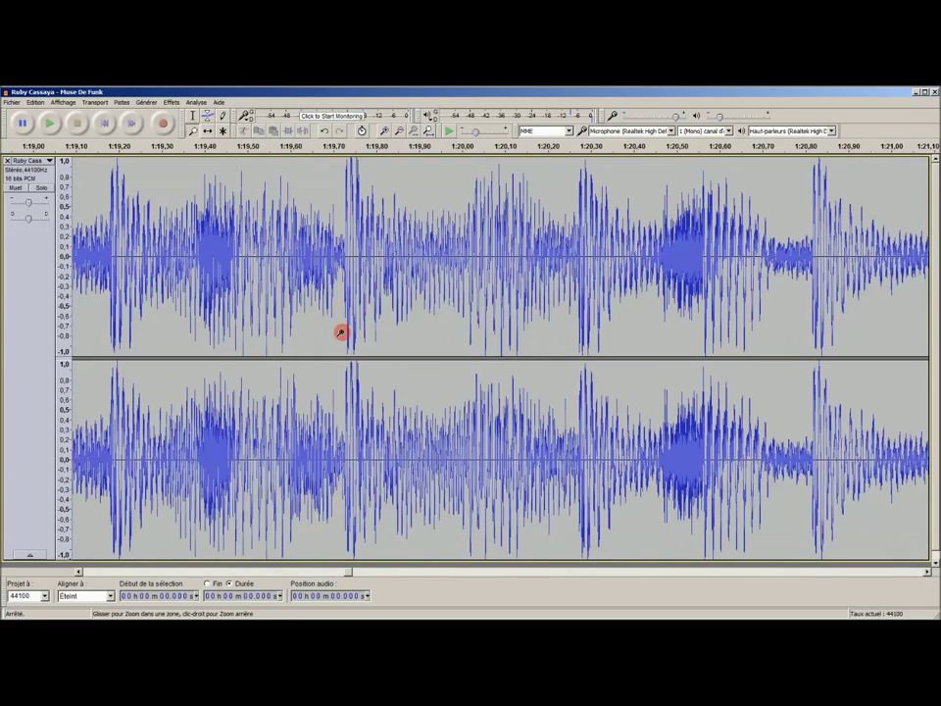
right_click(347, 341)
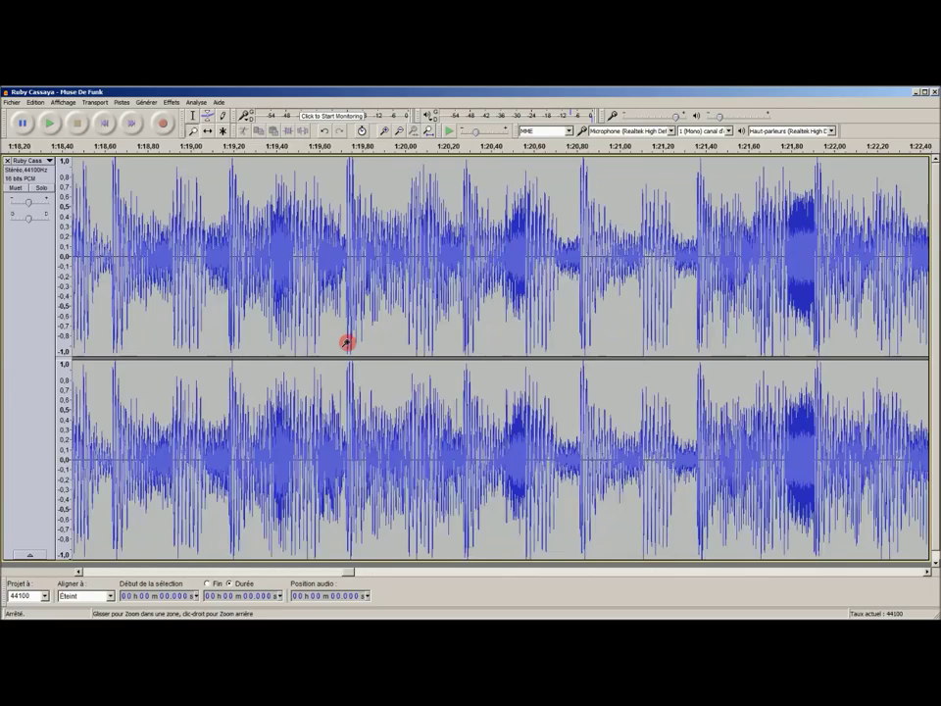
right_click(347, 341)
right_click(347, 341)
right_click(347, 341)
right_click(347, 341)
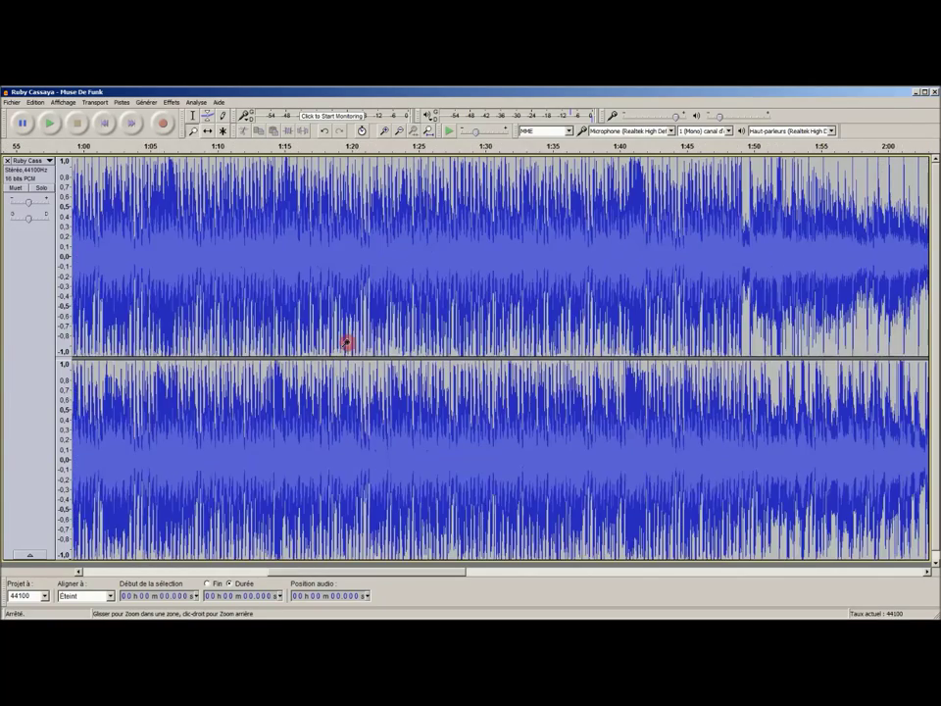
right_click(347, 341)
right_click(347, 341)
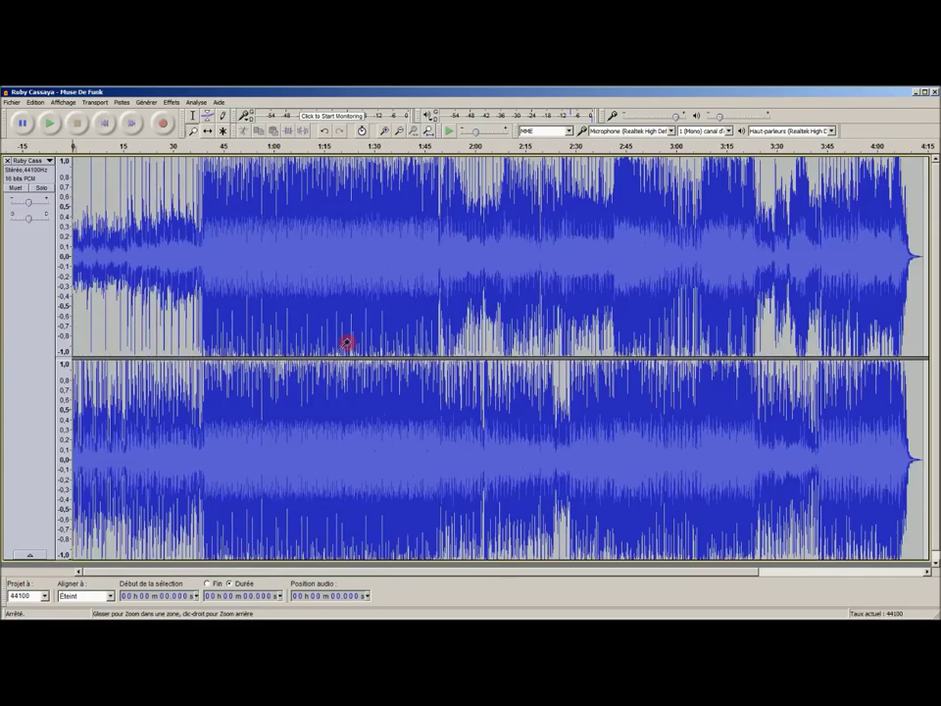
right_click(347, 341)
Examine the waveform at very high magnification around 2:44, zoom back out and return to the start of the track.
click(347, 341)
click(347, 341)
click(347, 341)
click(347, 341)
click(347, 341)
click(347, 341)
click(347, 341)
click(347, 341)
click(347, 341)
click(347, 341)
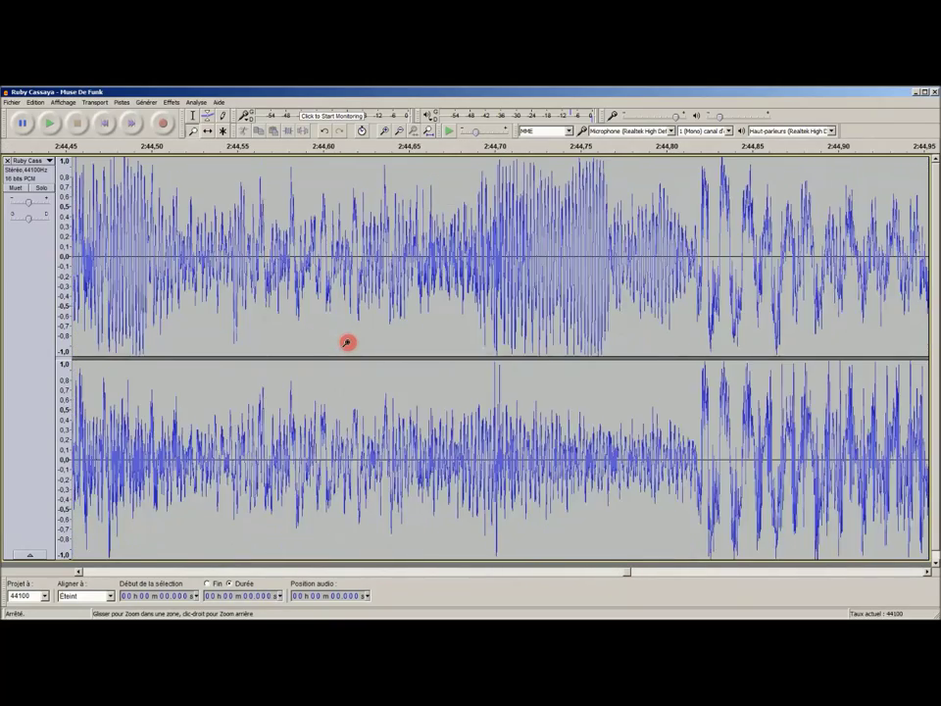
click(347, 341)
click(347, 341)
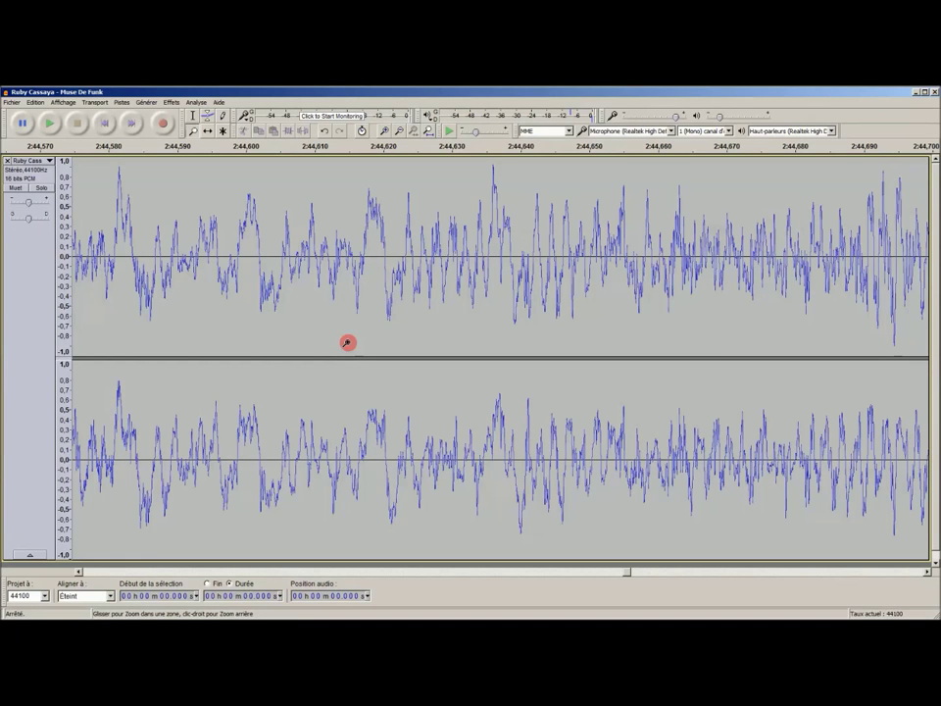
right_click(336, 341)
right_click(336, 341)
right_click(336, 342)
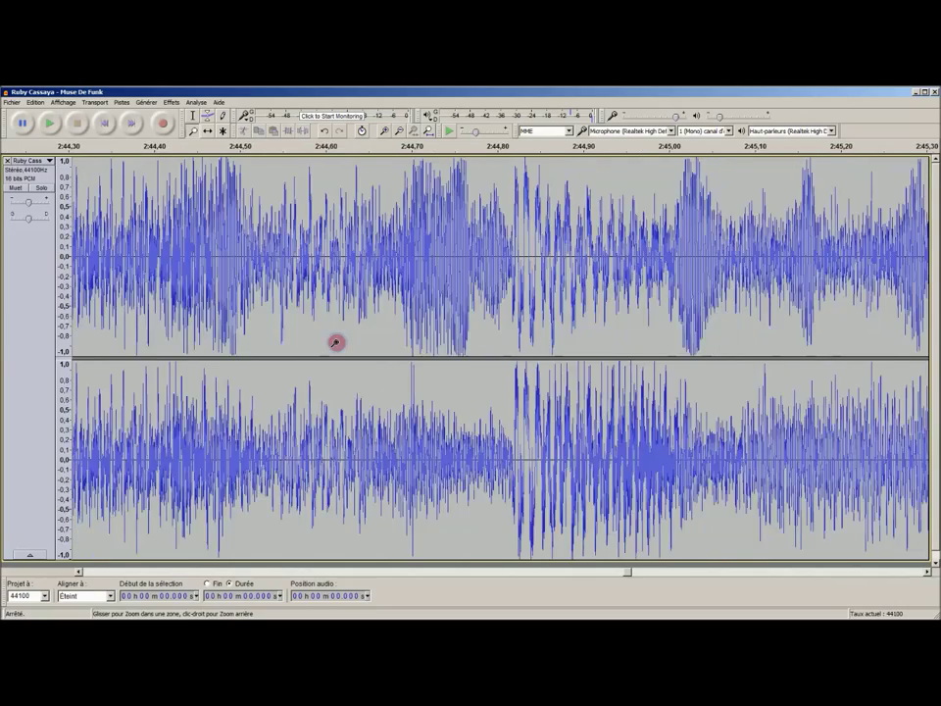
right_click(336, 341)
right_click(336, 341)
right_click(337, 341)
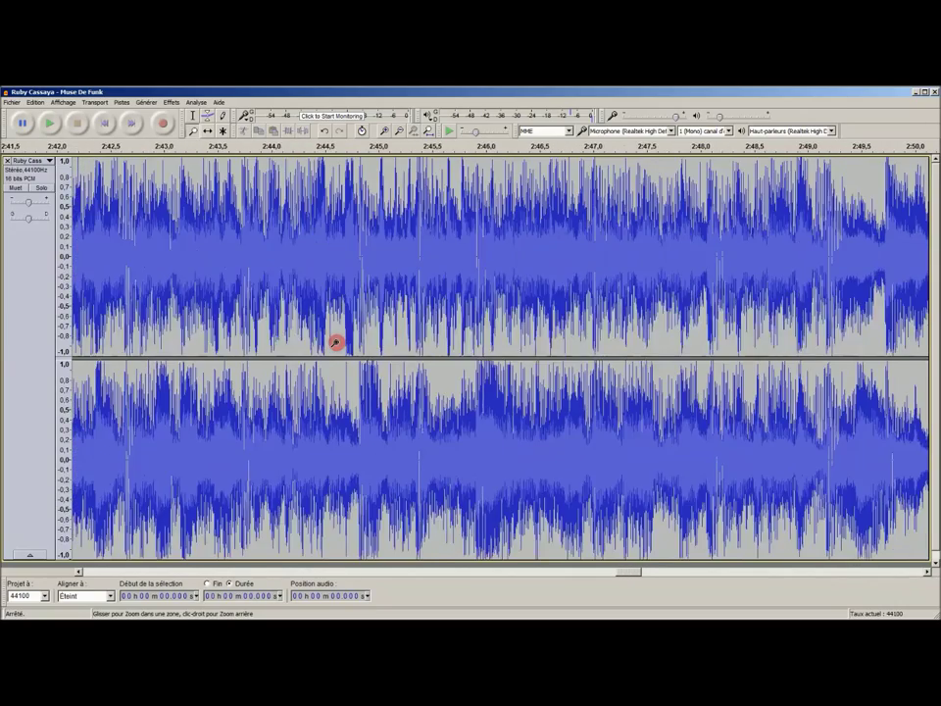
right_click(336, 341)
right_click(336, 341)
right_click(337, 341)
right_click(336, 341)
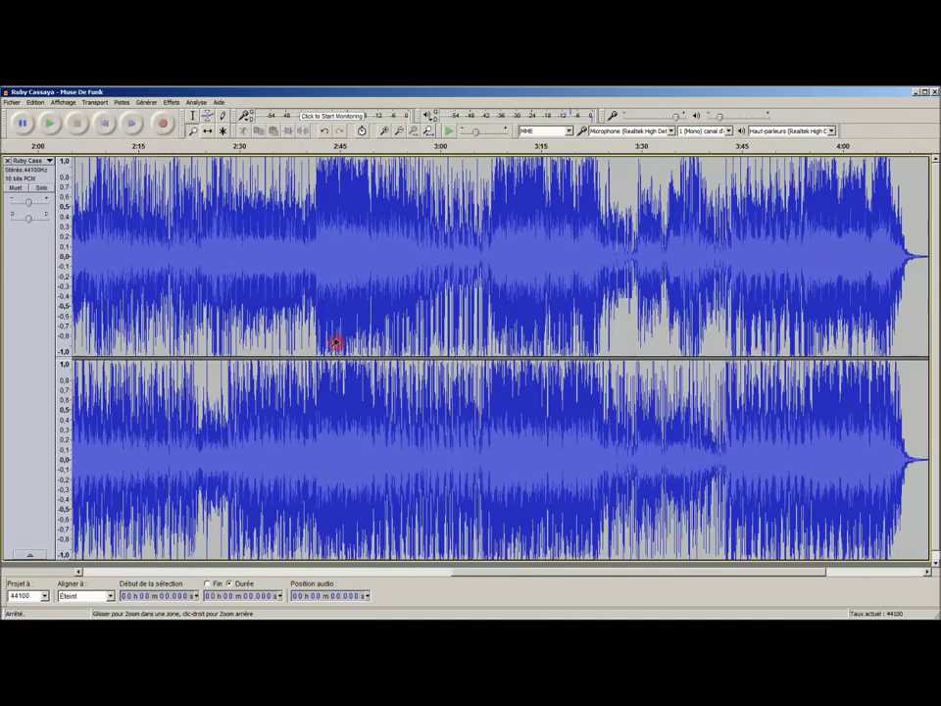
key(F1)
key(Home)
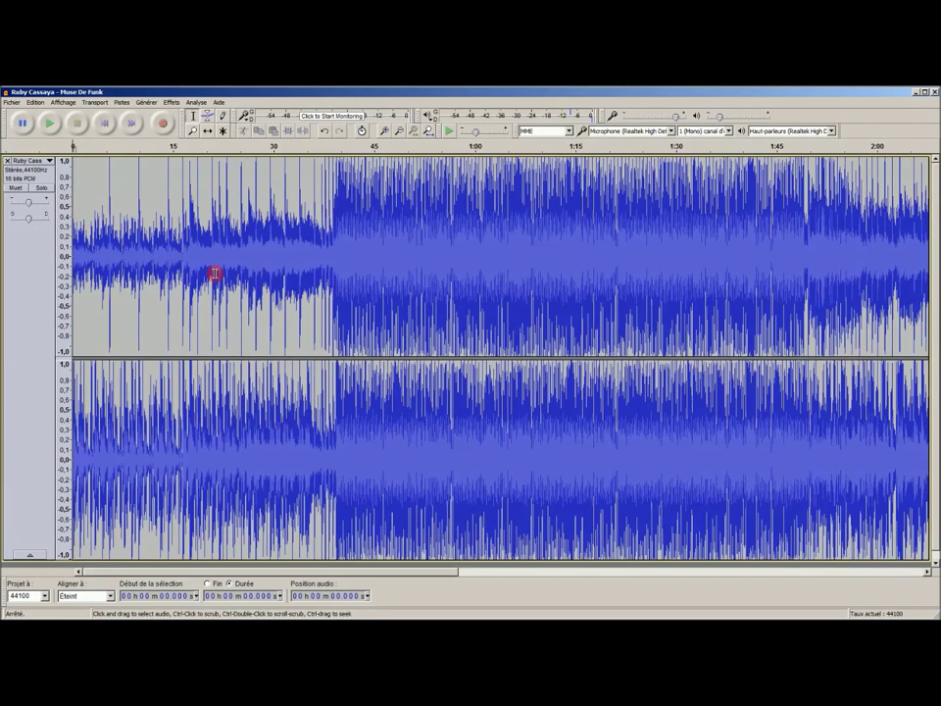
Select about 6.7 seconds of audio starting at about 8.4 s and play that selection once.
click(194, 115)
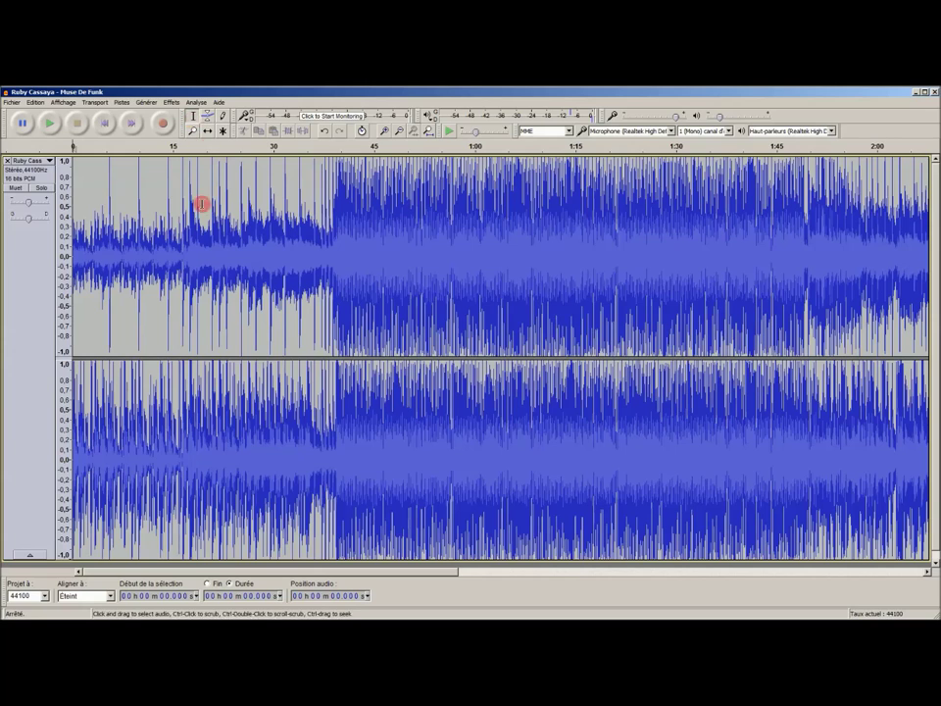
mouse_move(130, 238)
mouse_down()
mouse_move(200, 235)
mouse_move(174, 237)
mouse_up()
click(102, 149)
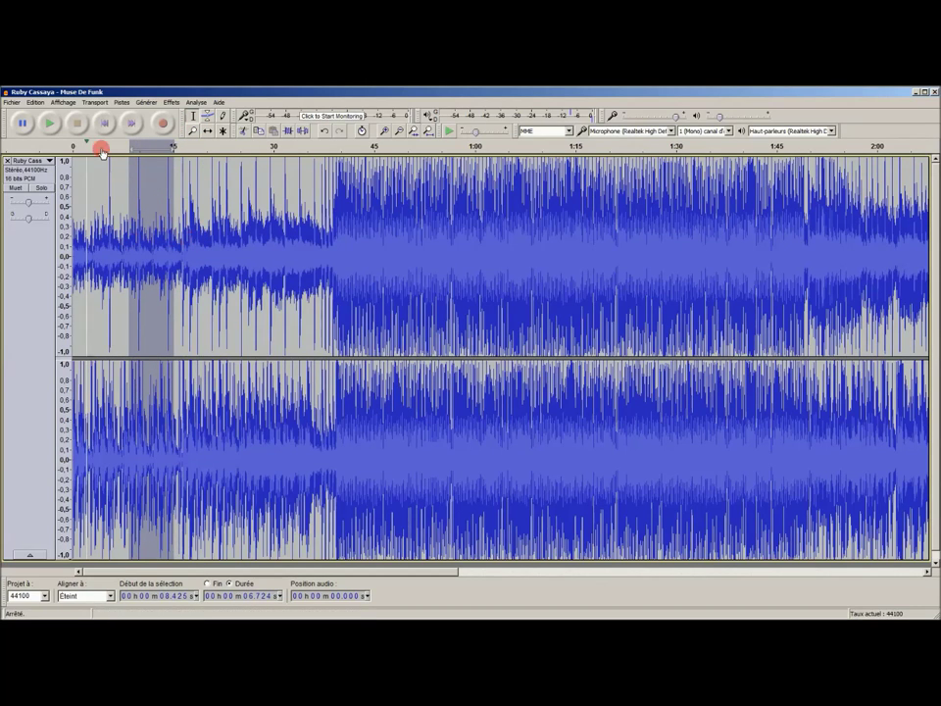
click(53, 121)
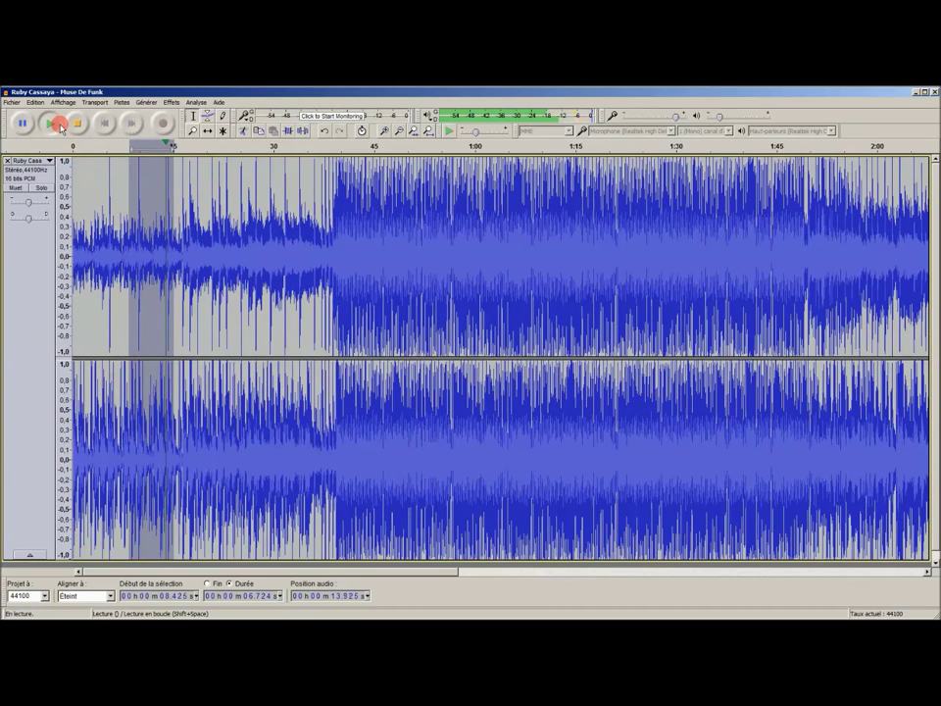
click(60, 125)
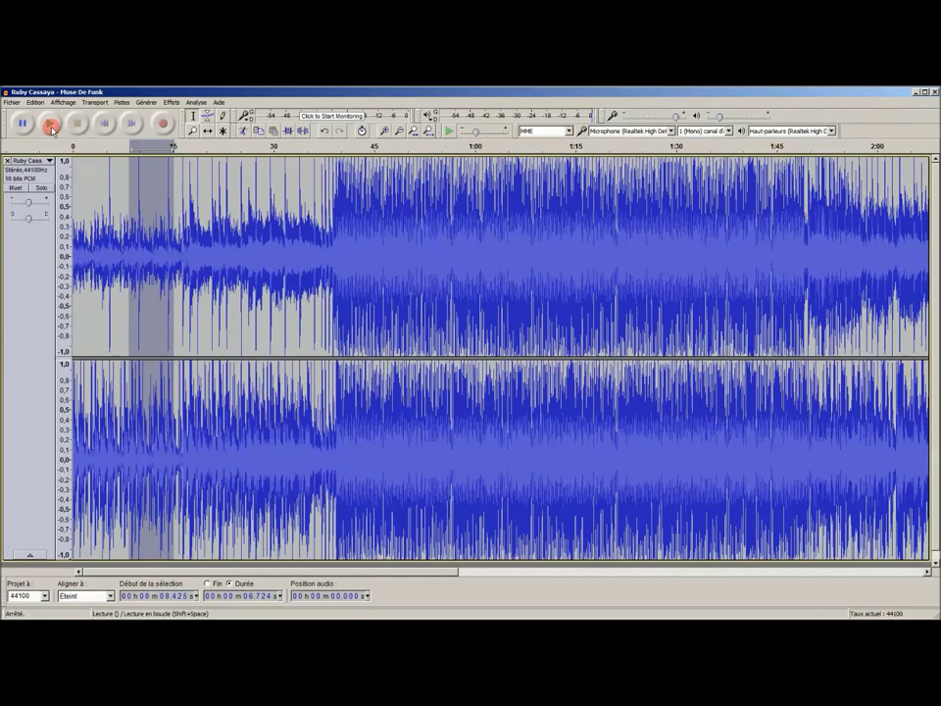
Play the selected passage in a loop to hear how it repeats, and stop the playback.
click(52, 125)
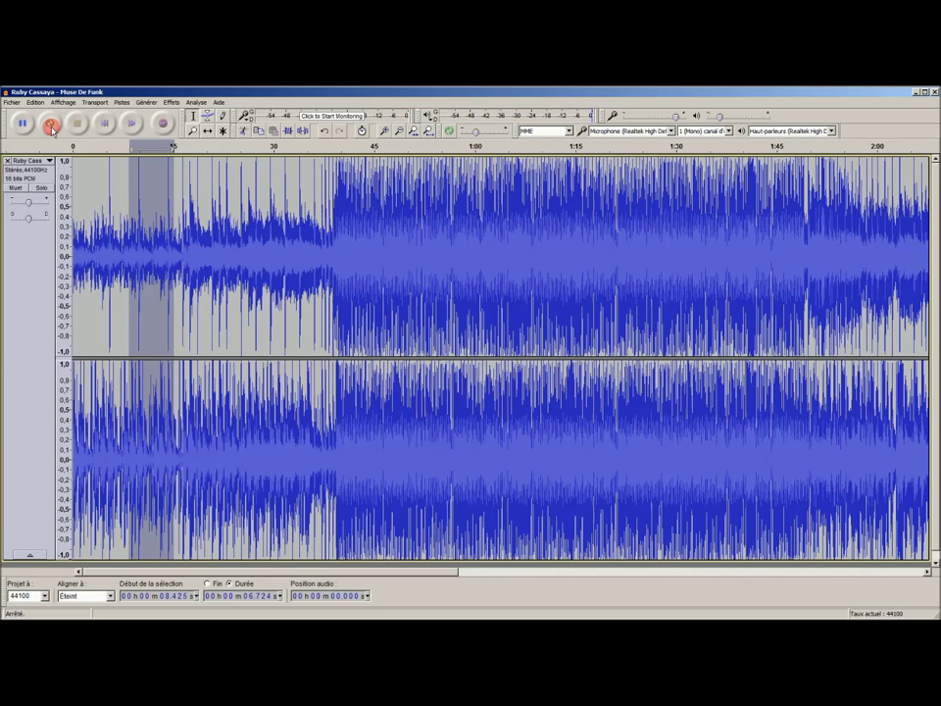
click(52, 126)
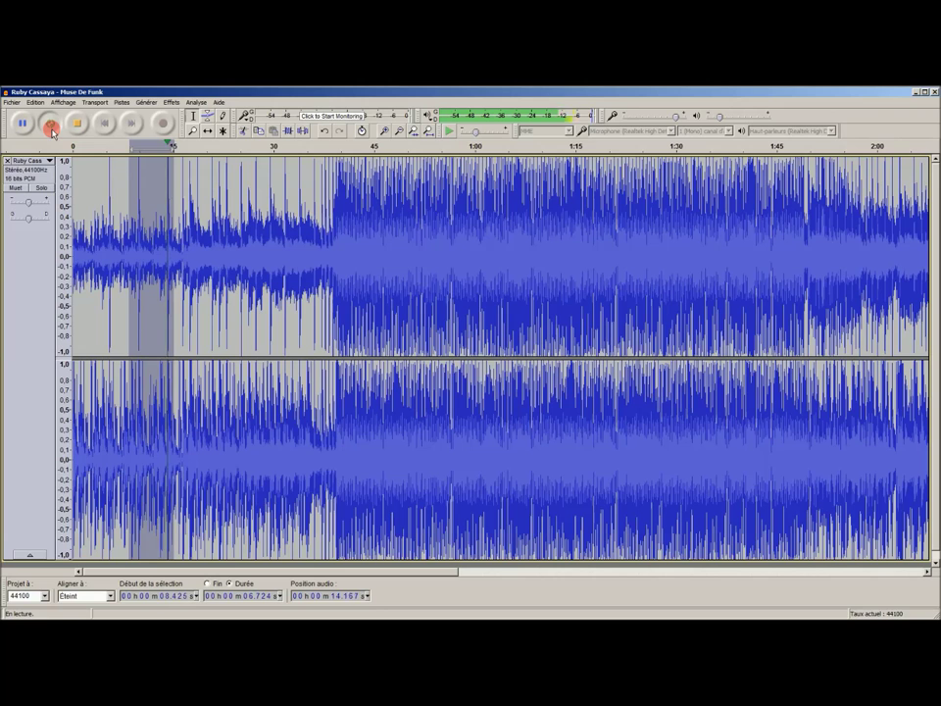
click(77, 127)
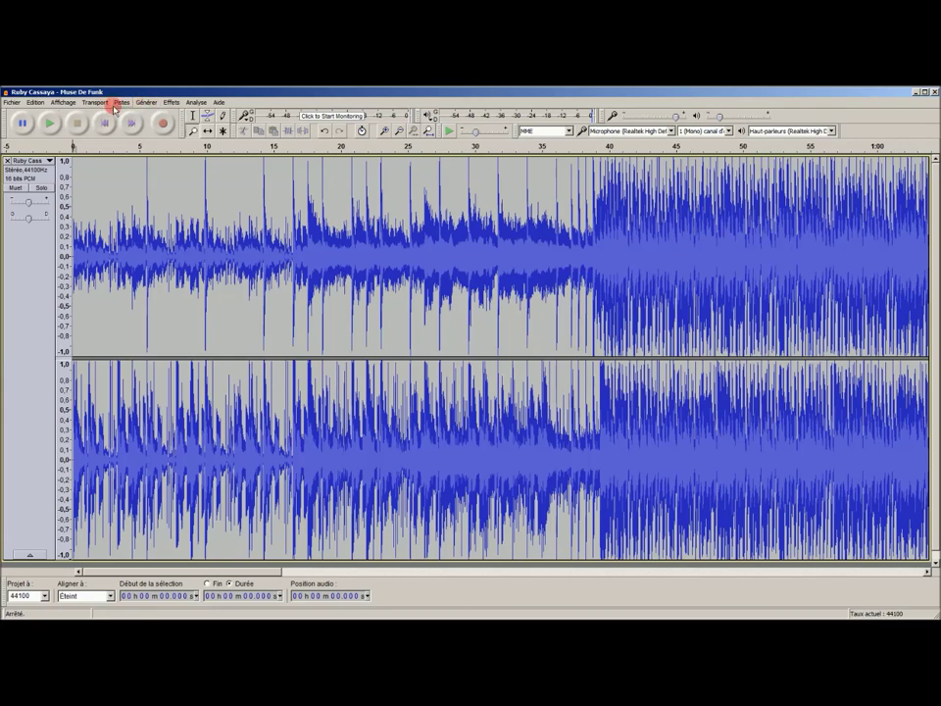
Magnify the waveform around 10 s, play the track from about 9.5 s to listen for a passage, and pause it.
click(195, 131)
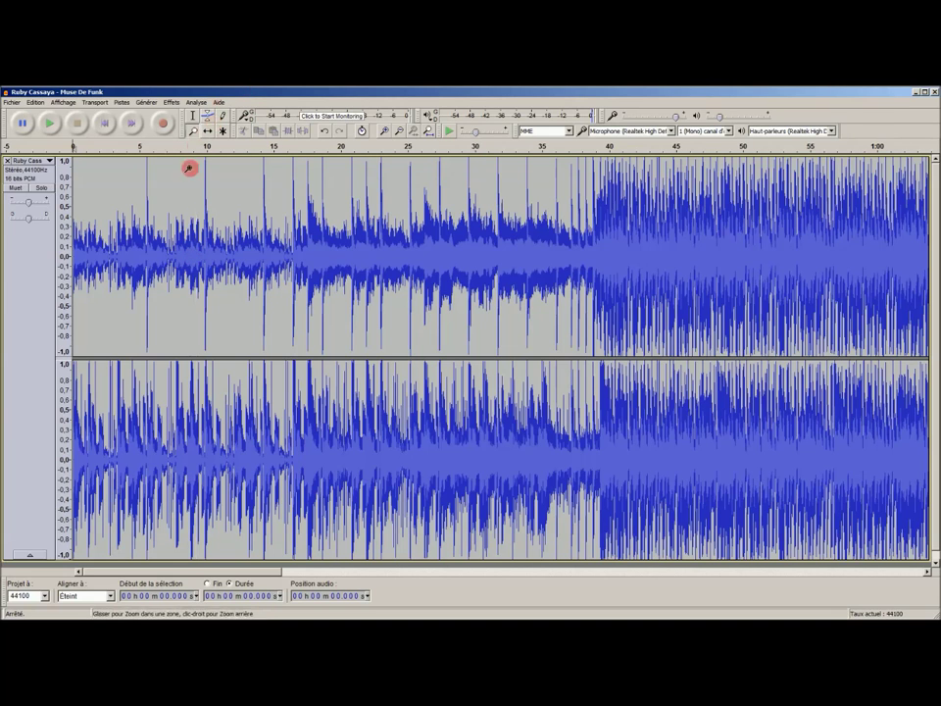
click(199, 267)
click(204, 267)
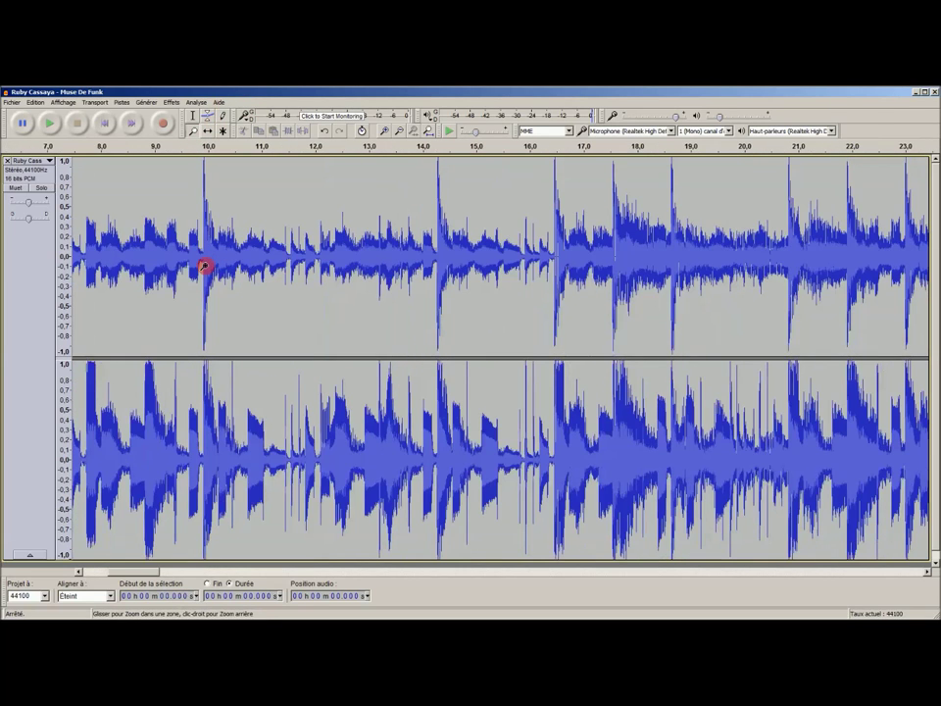
click(203, 267)
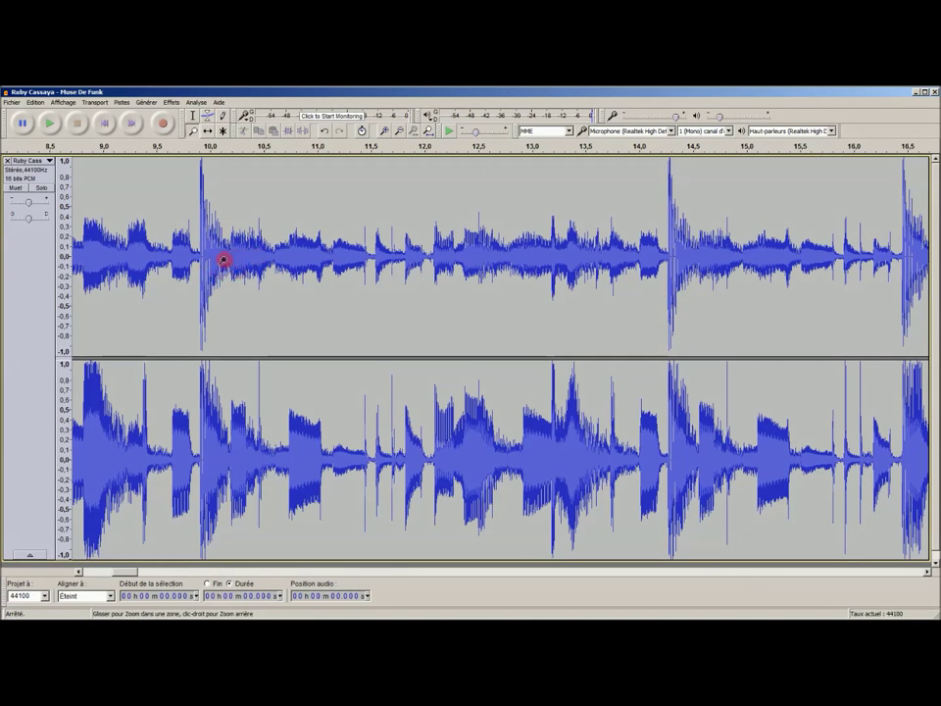
click(161, 146)
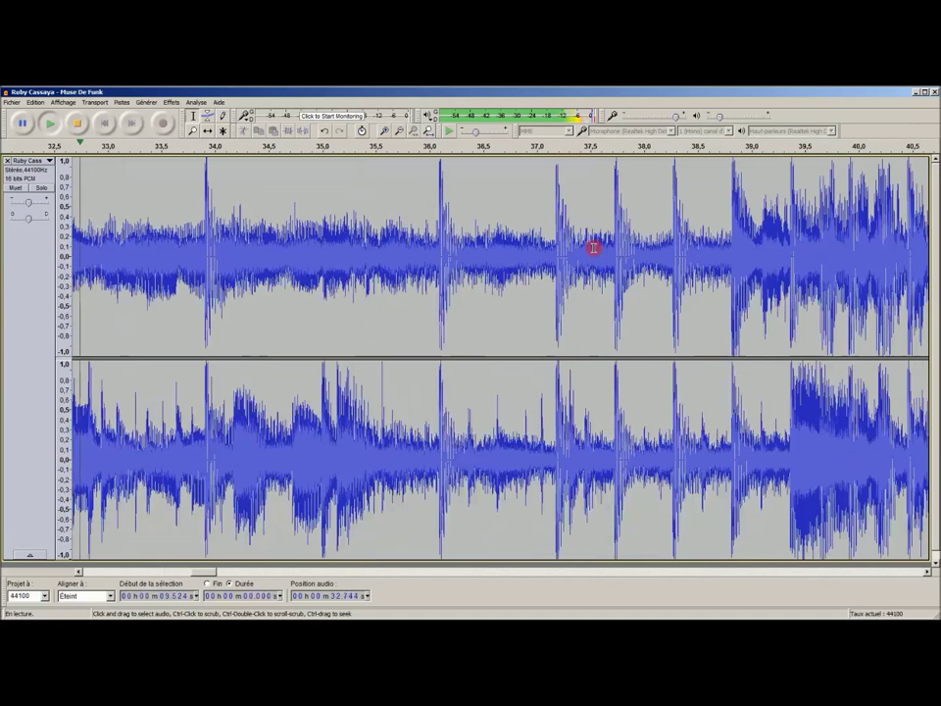
click(24, 122)
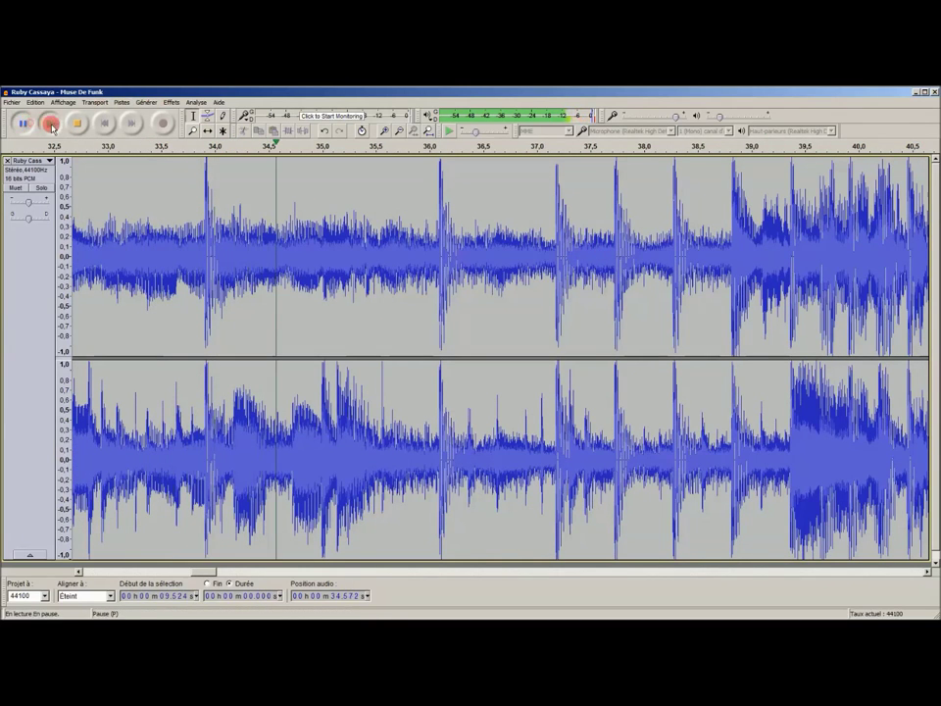
Play the track from about 13.7 s to listen for a loopable passage, and stop the playback.
click(50, 123)
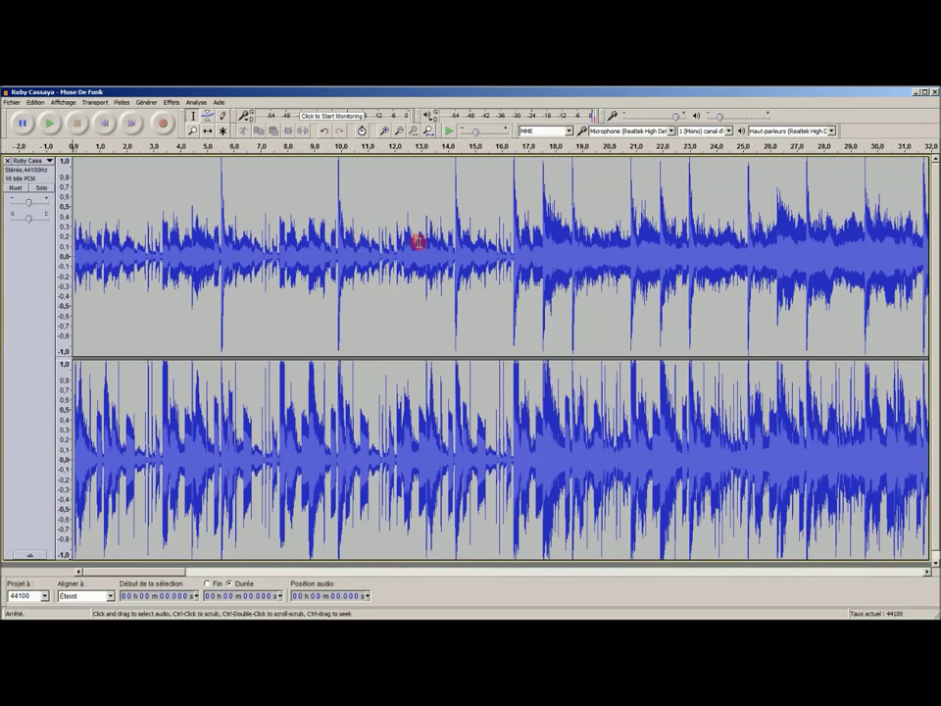
click(363, 257)
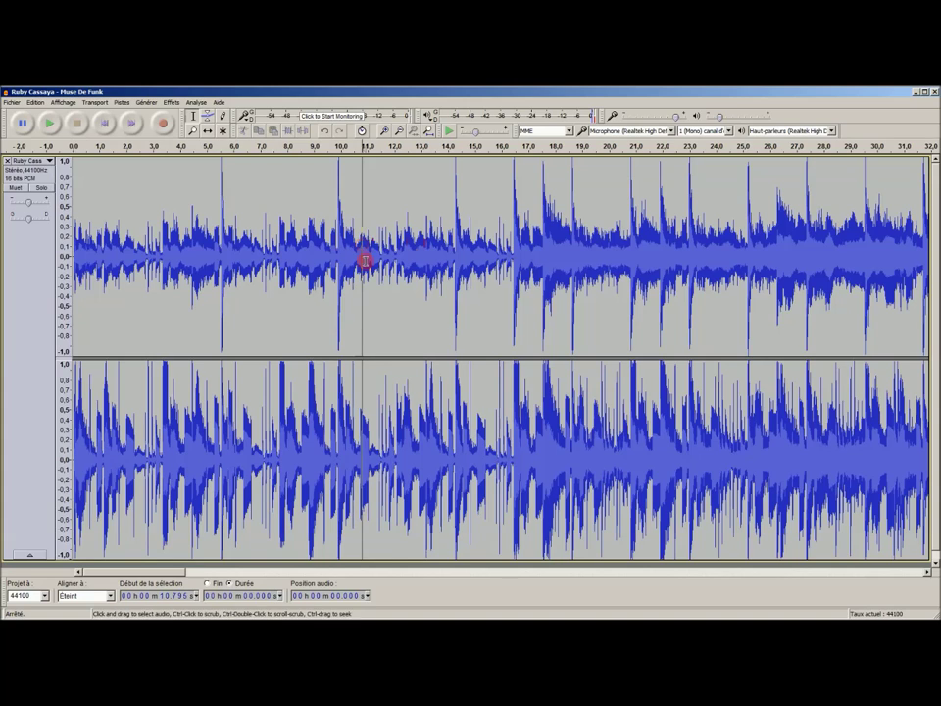
click(440, 245)
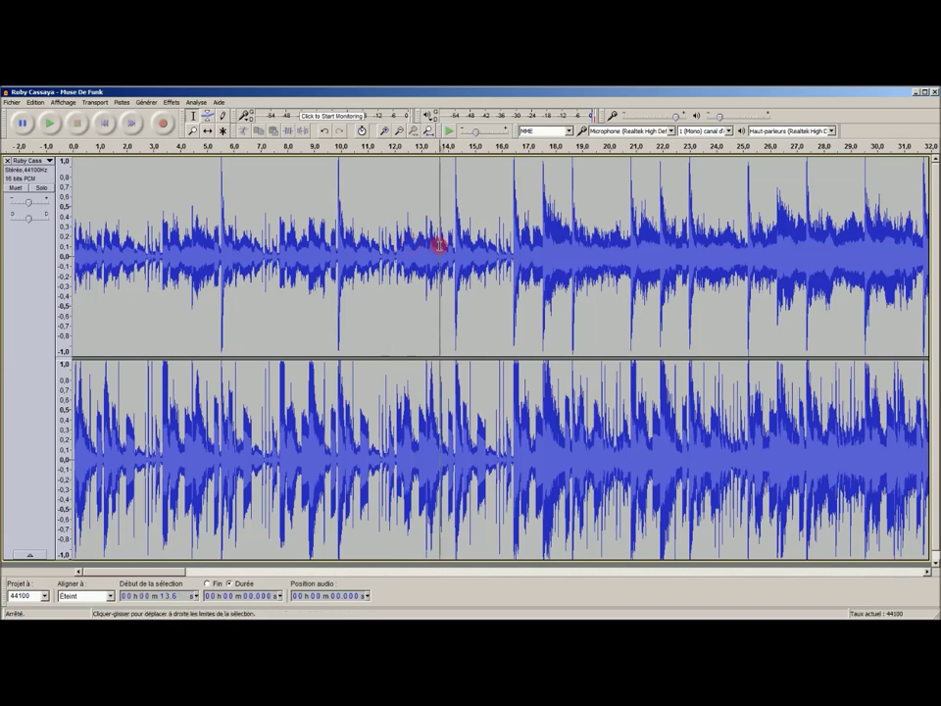
click(53, 125)
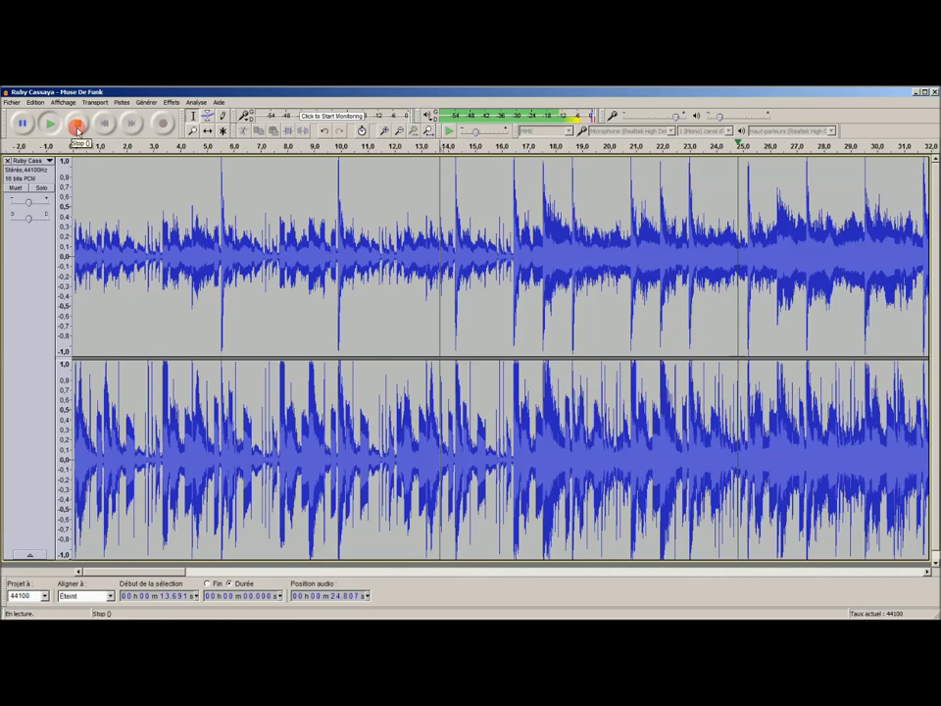
click(77, 124)
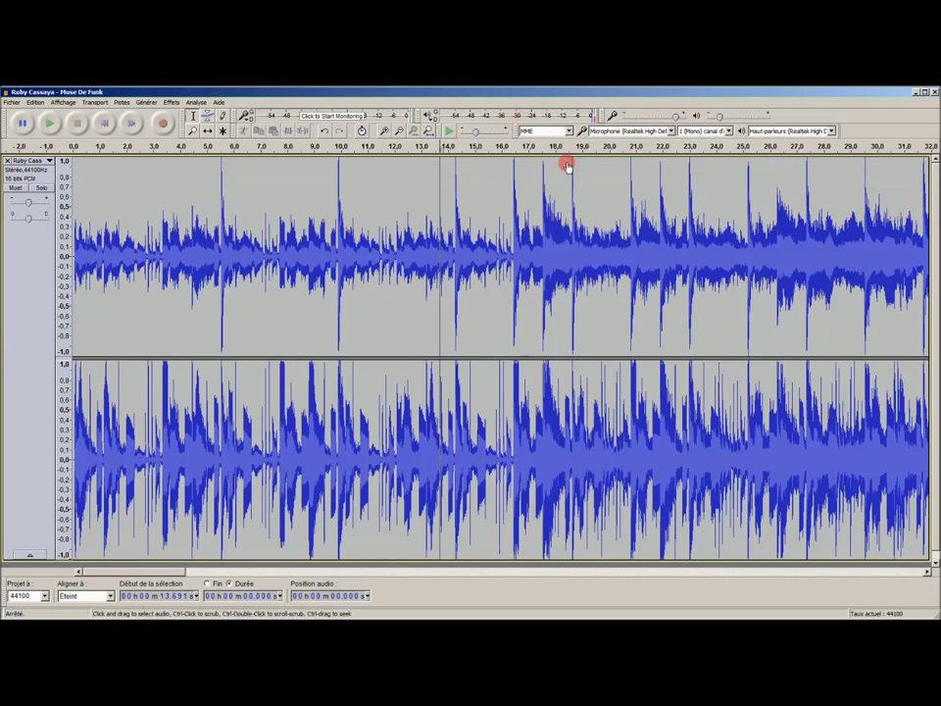
Magnify the waveform from about 19.5 to 27.5 s, play from about 20.4 s and pause near 25 s.
click(193, 130)
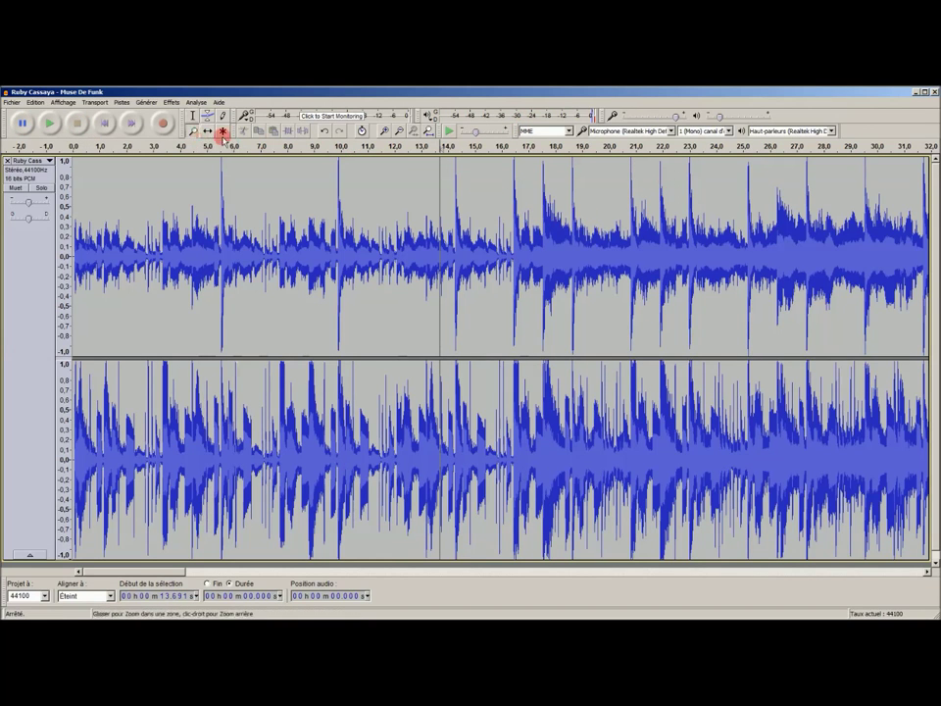
click(641, 272)
click(641, 273)
click(641, 273)
click(641, 272)
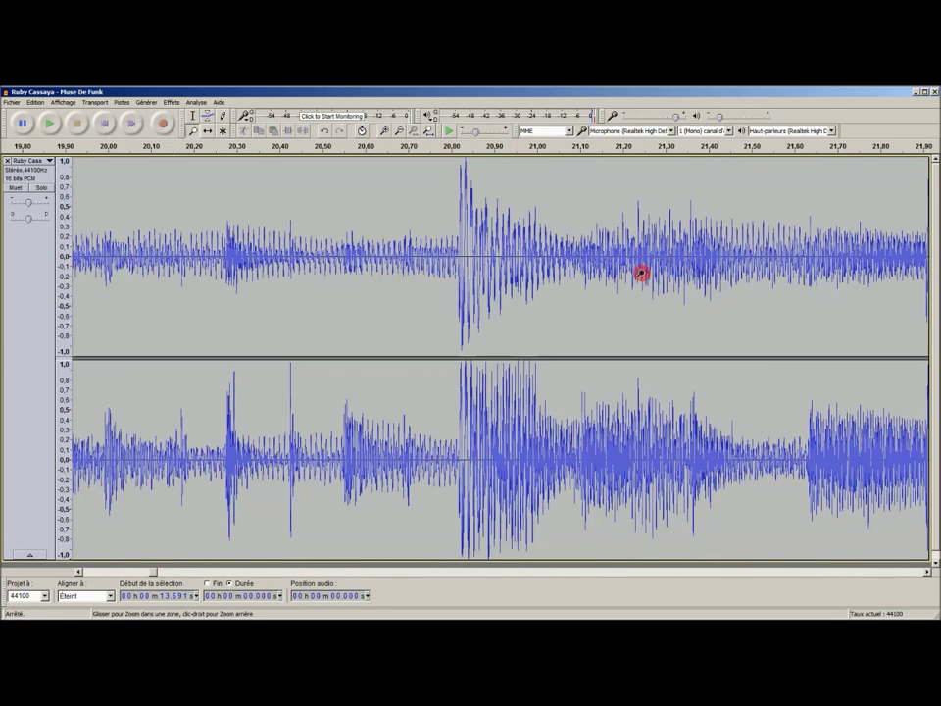
right_click(552, 280)
right_click(549, 289)
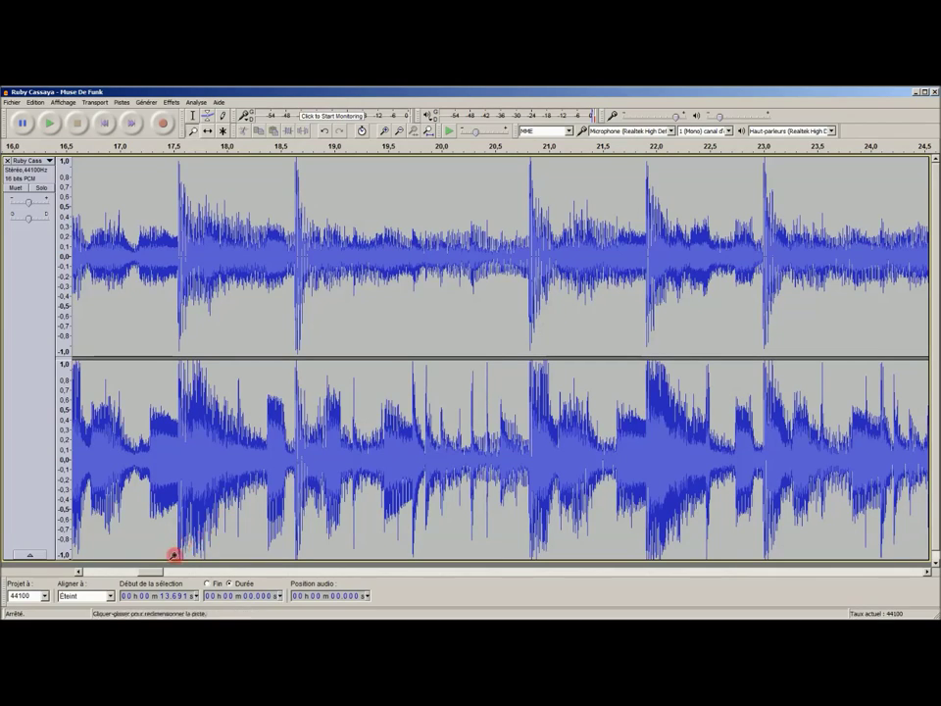
drag(157, 573, 168, 571)
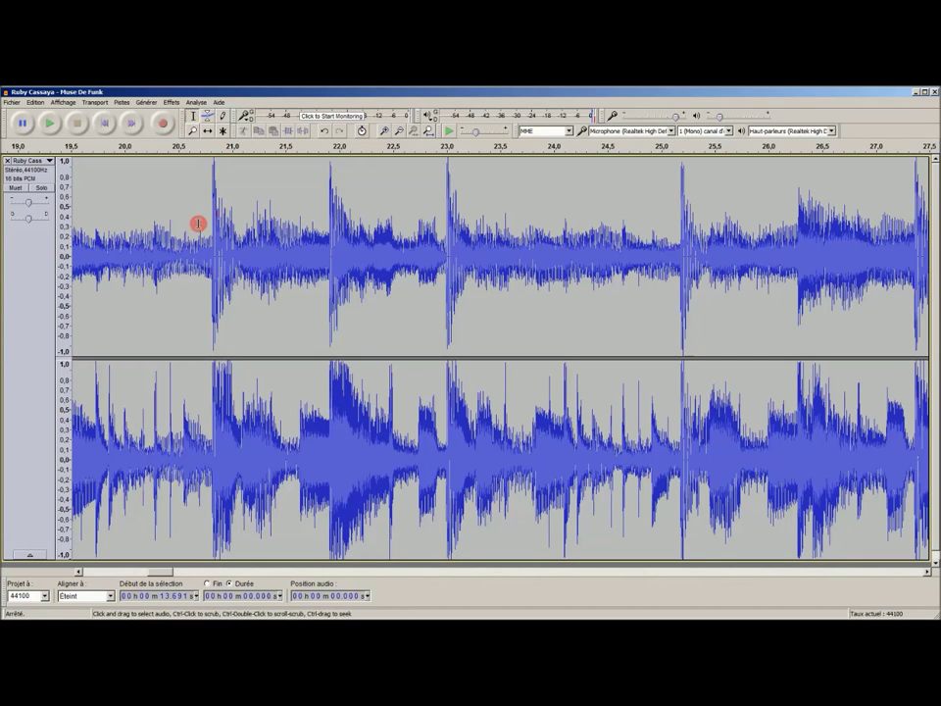
click(165, 235)
click(49, 124)
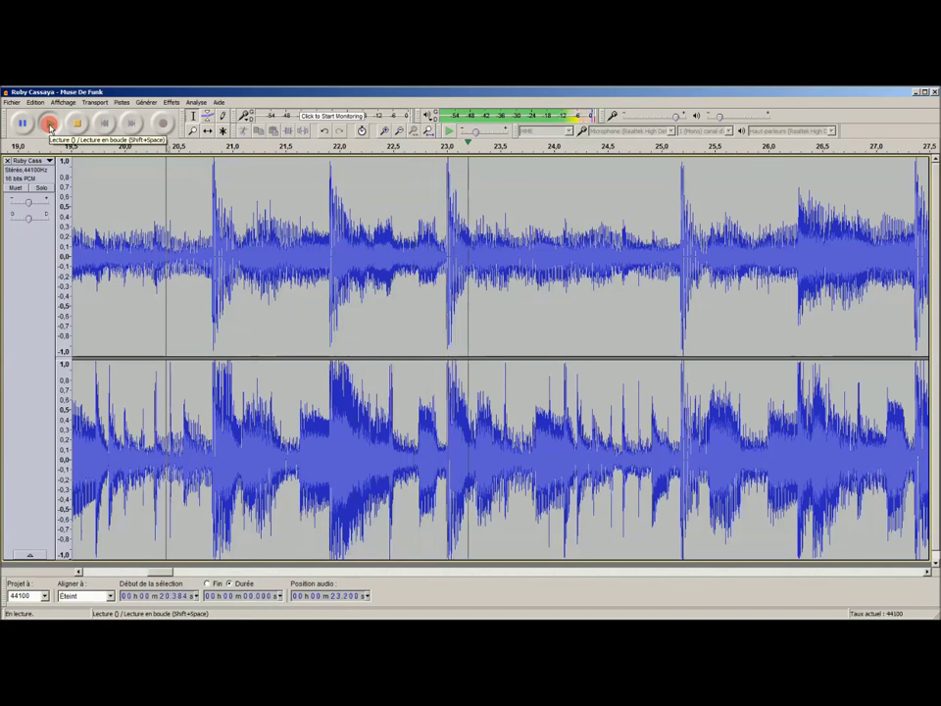
click(21, 123)
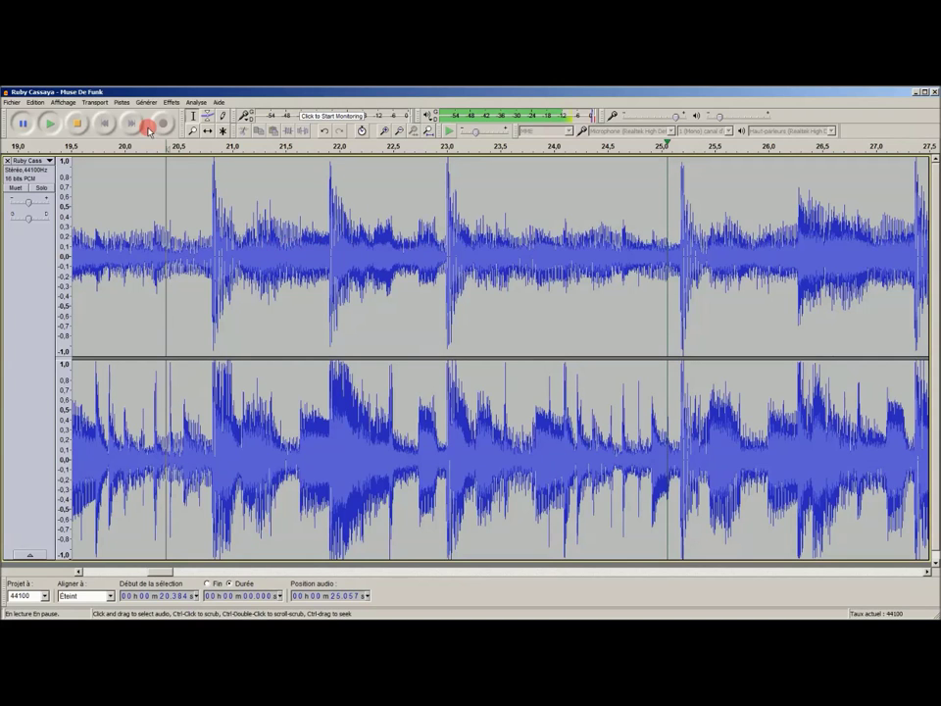
Select about 2.2 seconds of audio starting at 20.8 s, play the selection in a loop and pause it.
drag(212, 238, 446, 255)
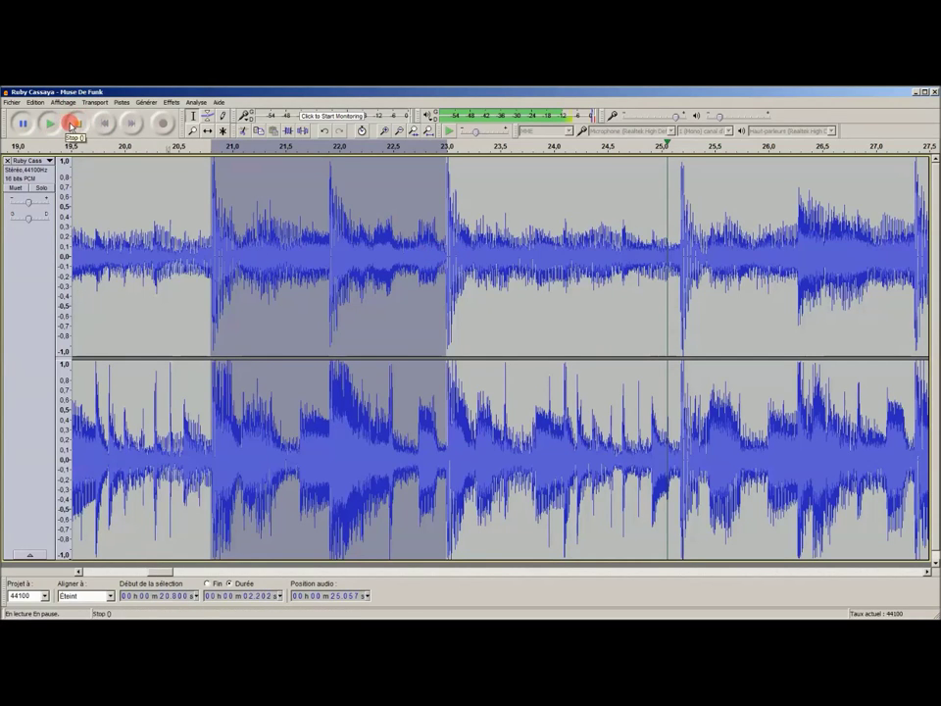
click(71, 124)
key(shift)
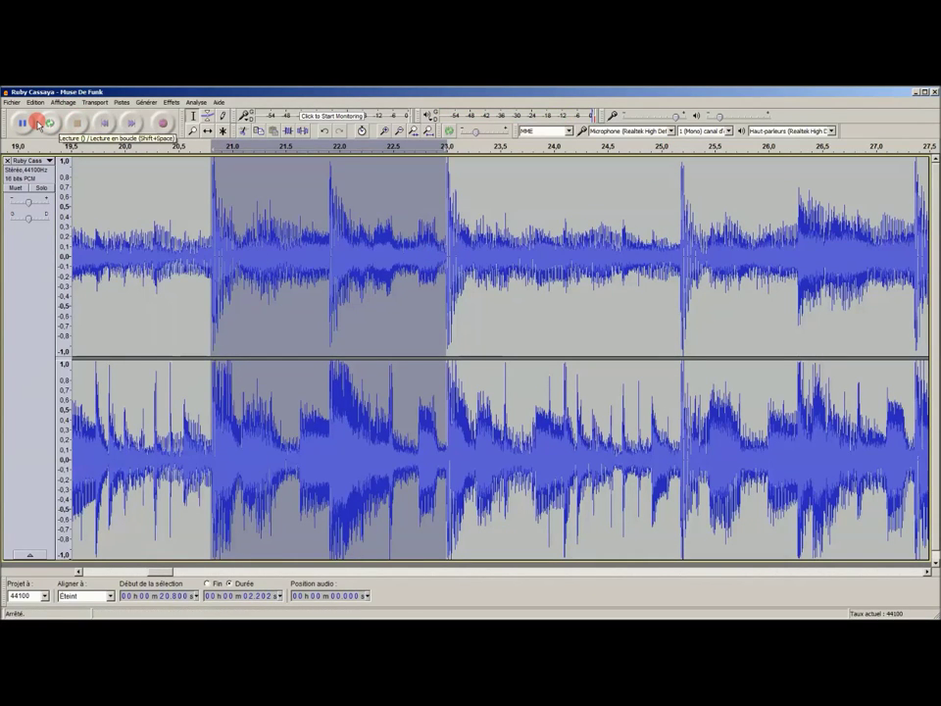
shift+click(37, 124)
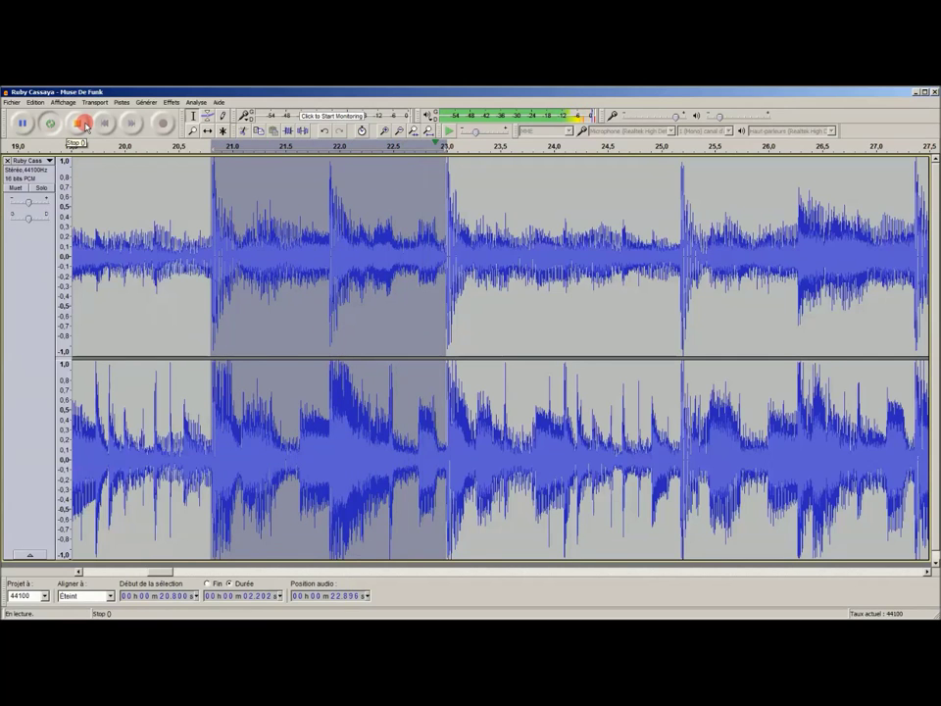
click(22, 124)
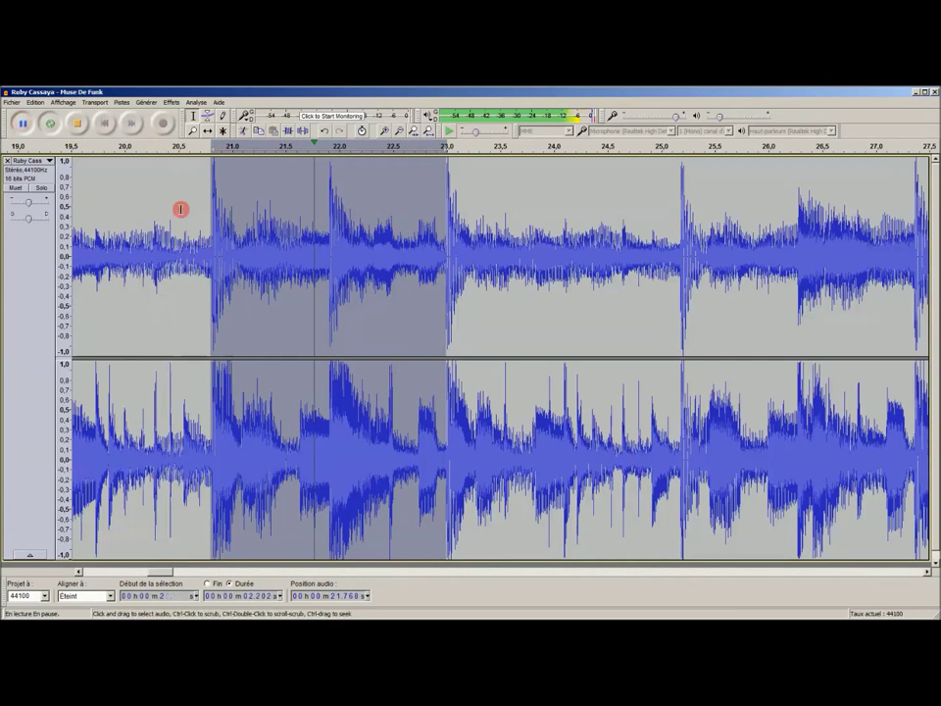
Magnify the selection's beginning and move its start boundary to 20.816 s, just before the beat's attack.
click(193, 132)
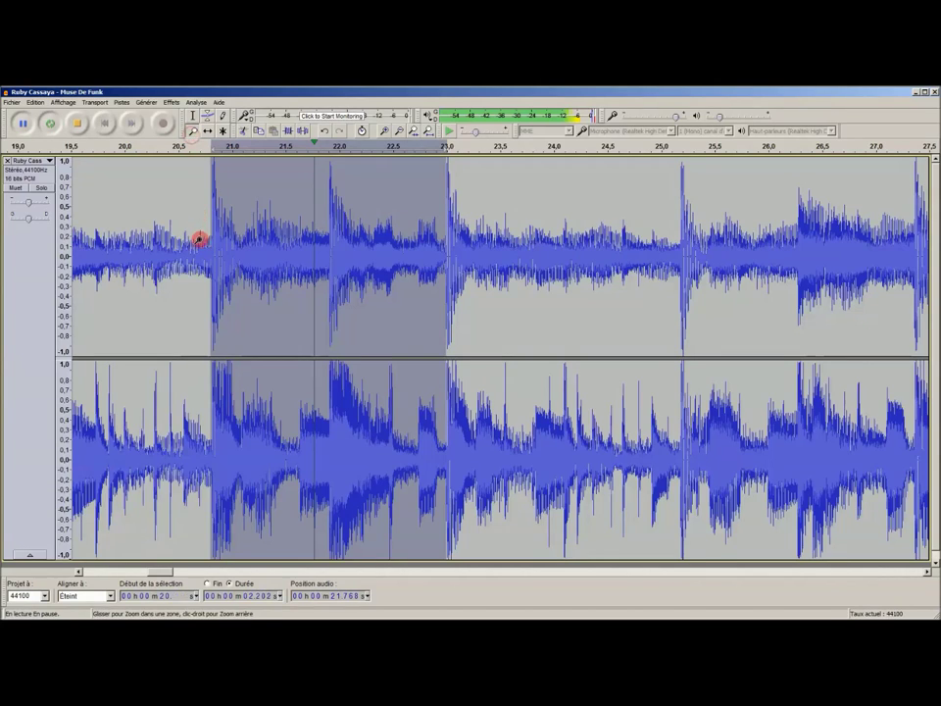
click(202, 240)
click(234, 250)
click(235, 251)
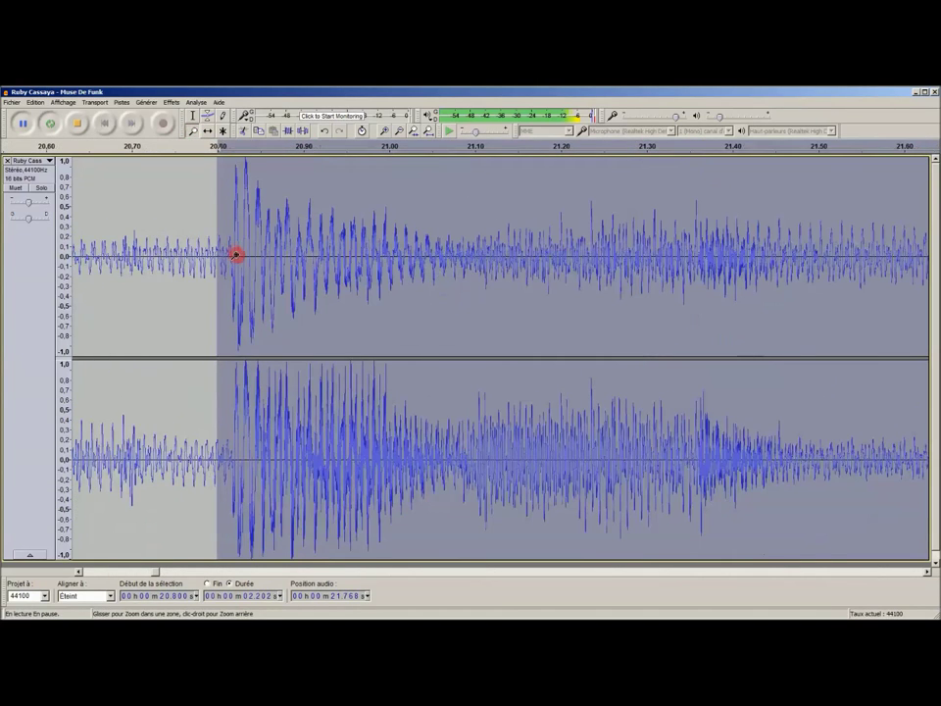
click(228, 255)
click(227, 255)
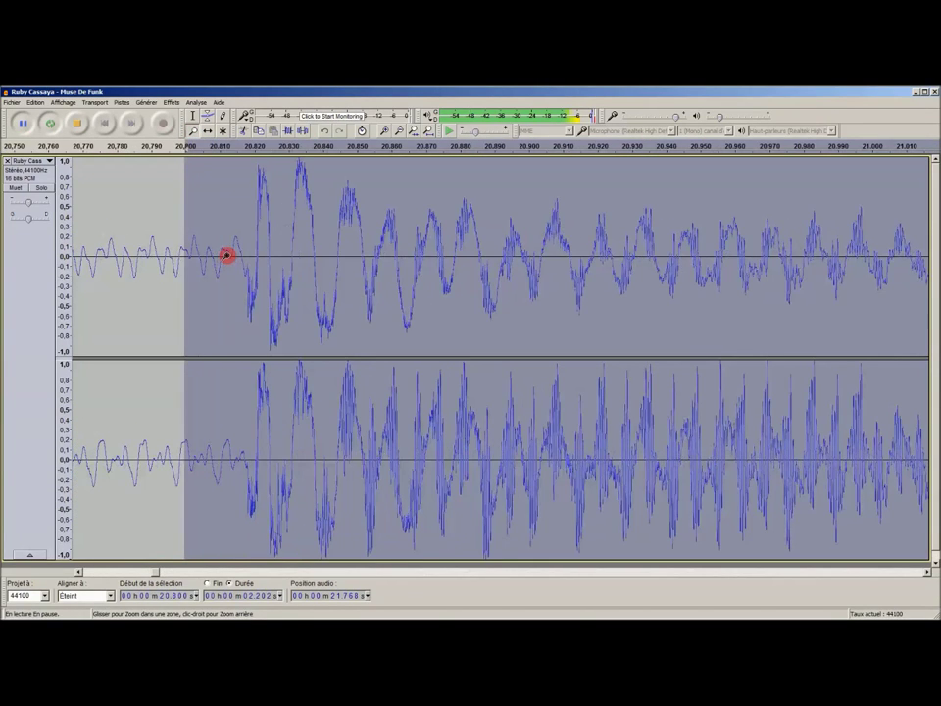
click(194, 116)
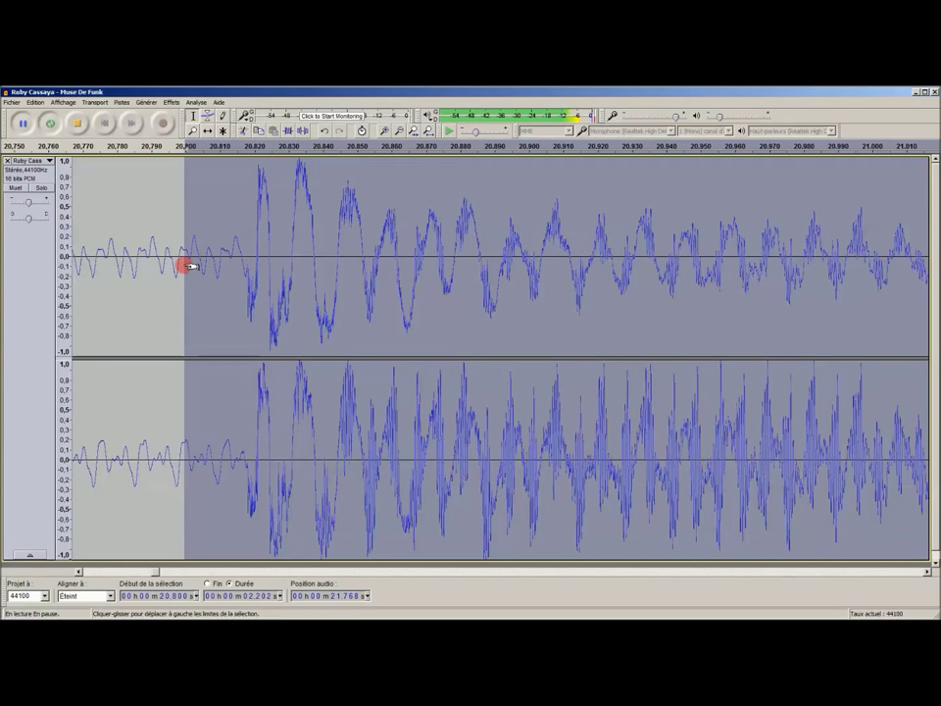
drag(190, 264, 248, 270)
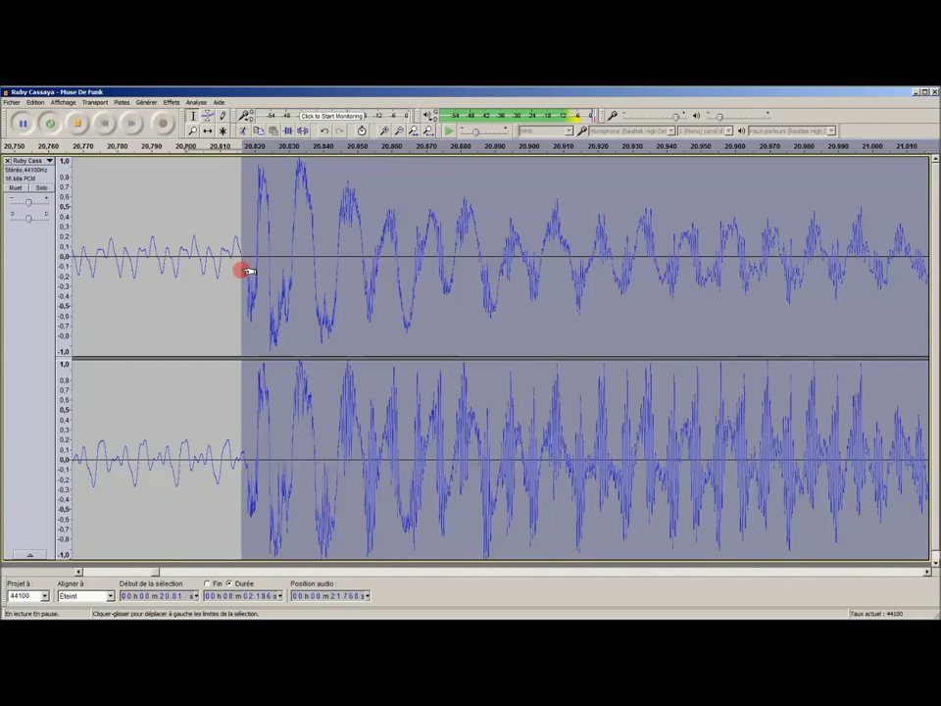
drag(248, 270, 248, 271)
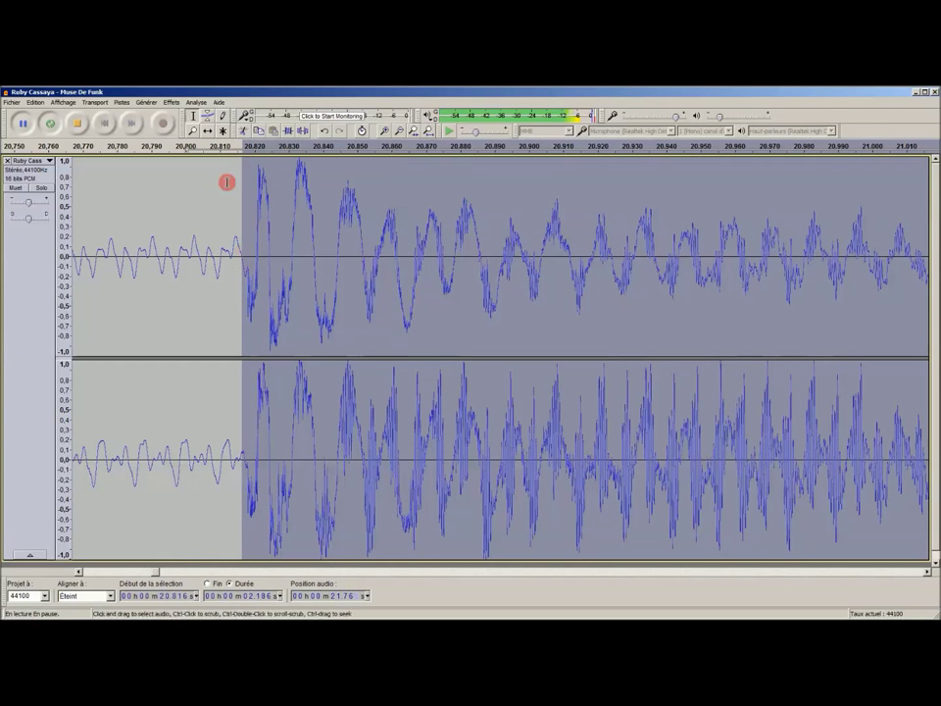
Magnify the selection's end near 23 s and move its end boundary just before the next beat, making the selection 2.180 s long.
click(193, 131)
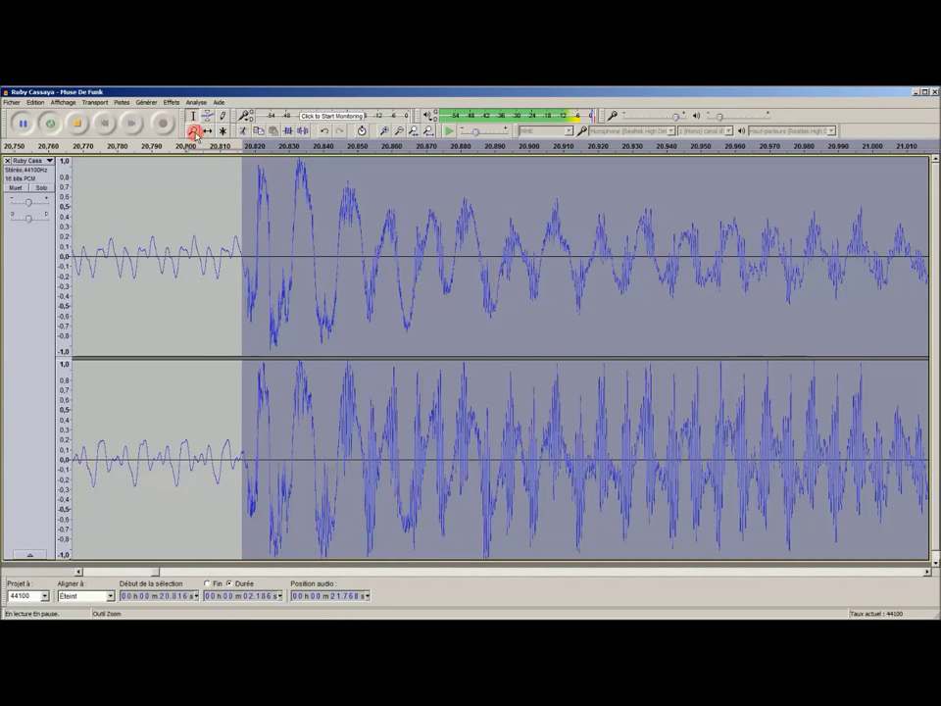
right_click(288, 266)
right_click(290, 266)
right_click(294, 273)
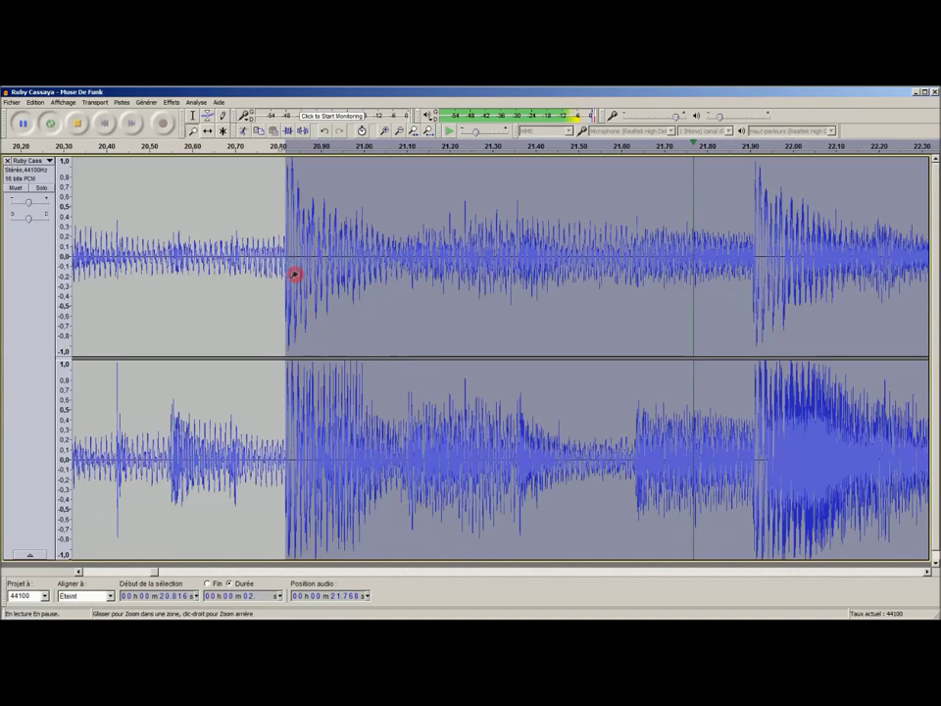
right_click(479, 375)
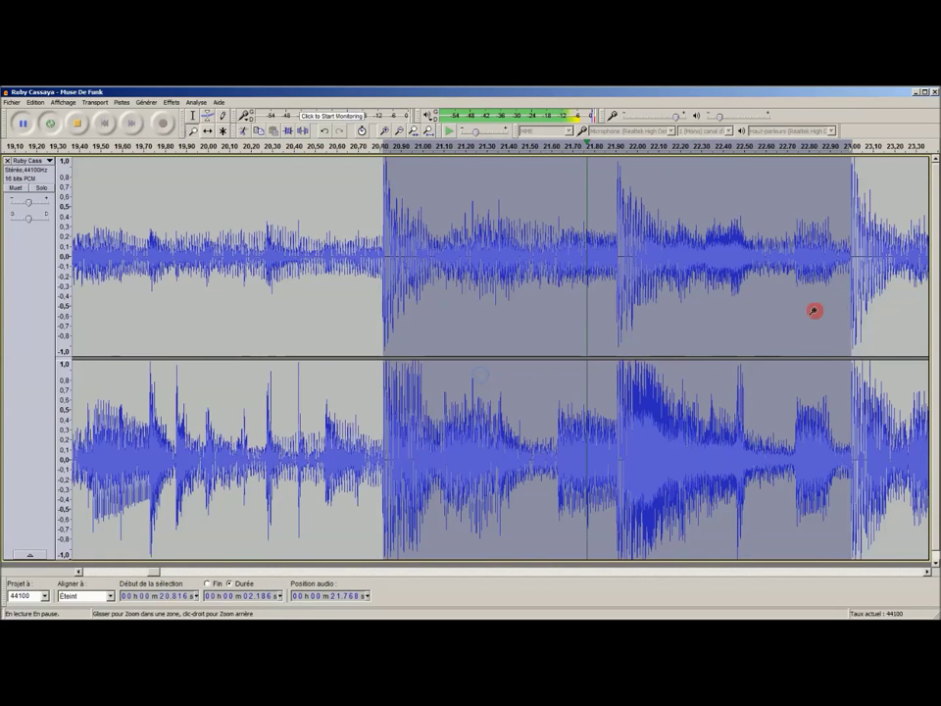
click(845, 353)
click(846, 352)
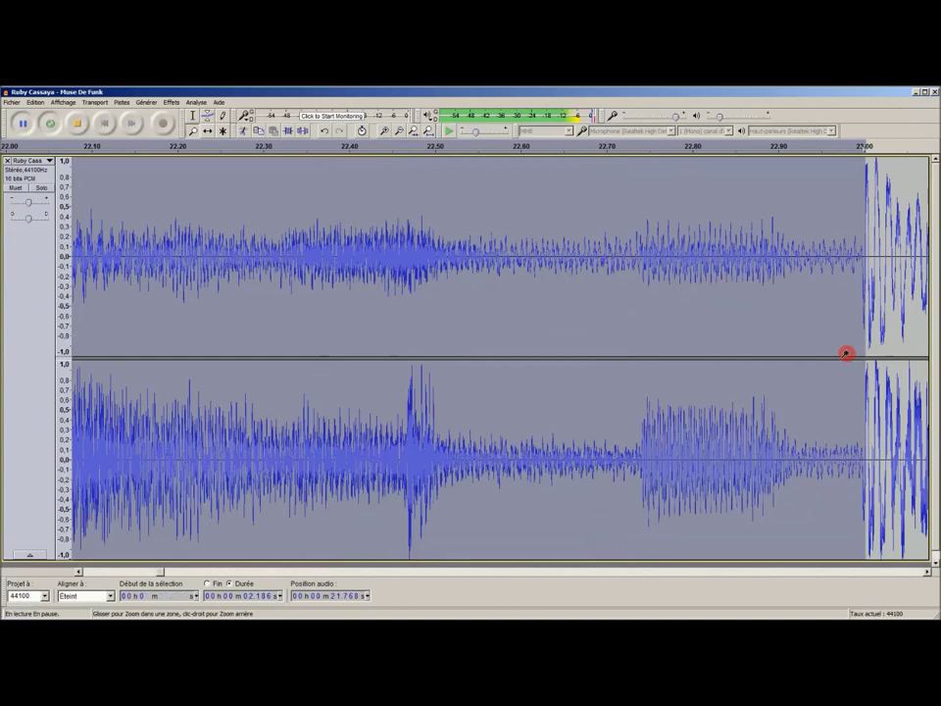
click(845, 353)
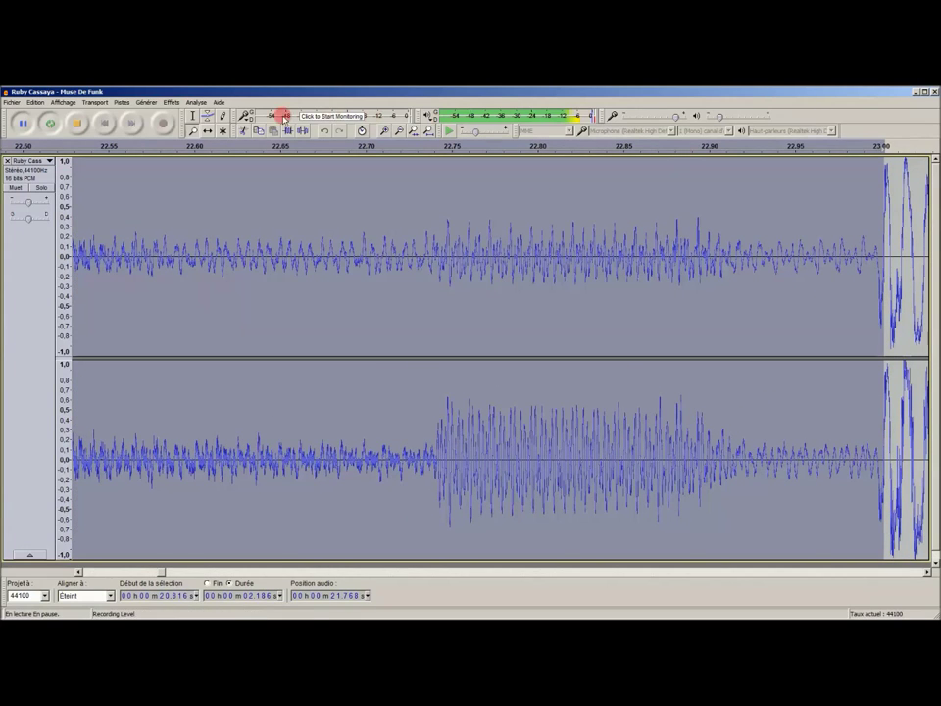
click(190, 116)
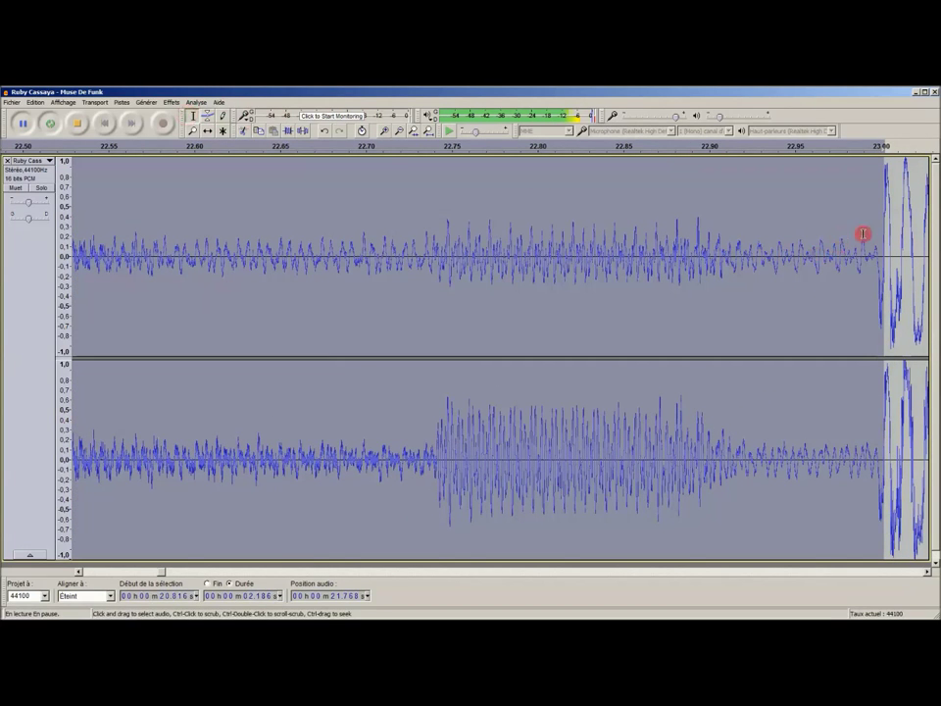
drag(878, 235, 868, 238)
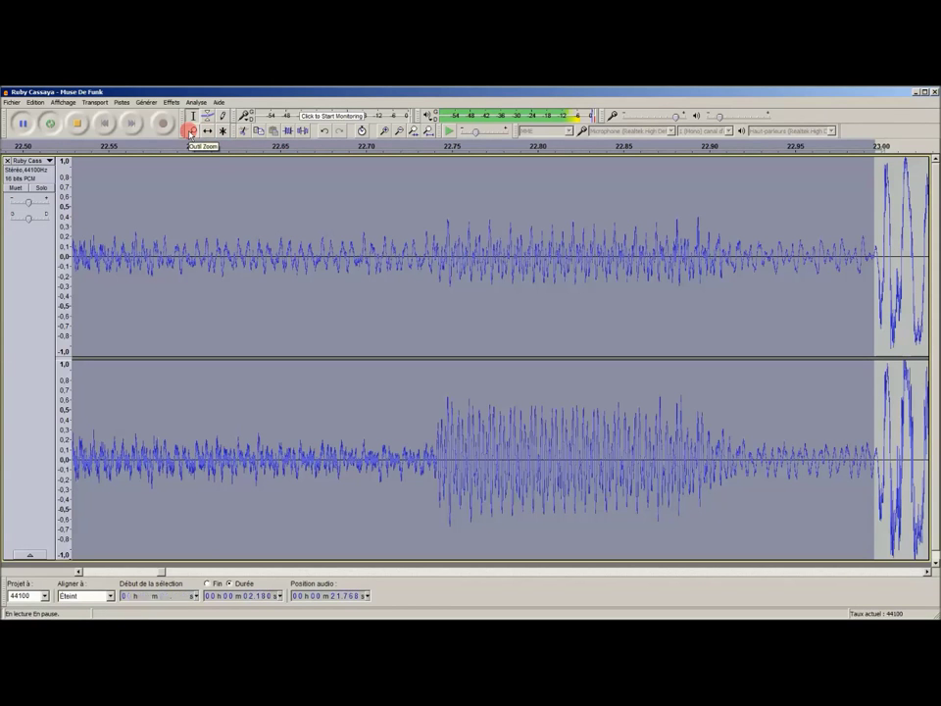
Stop the paused playback, bring the whole refined selection into view, play it in a loop to check the transition, and pause it.
click(79, 126)
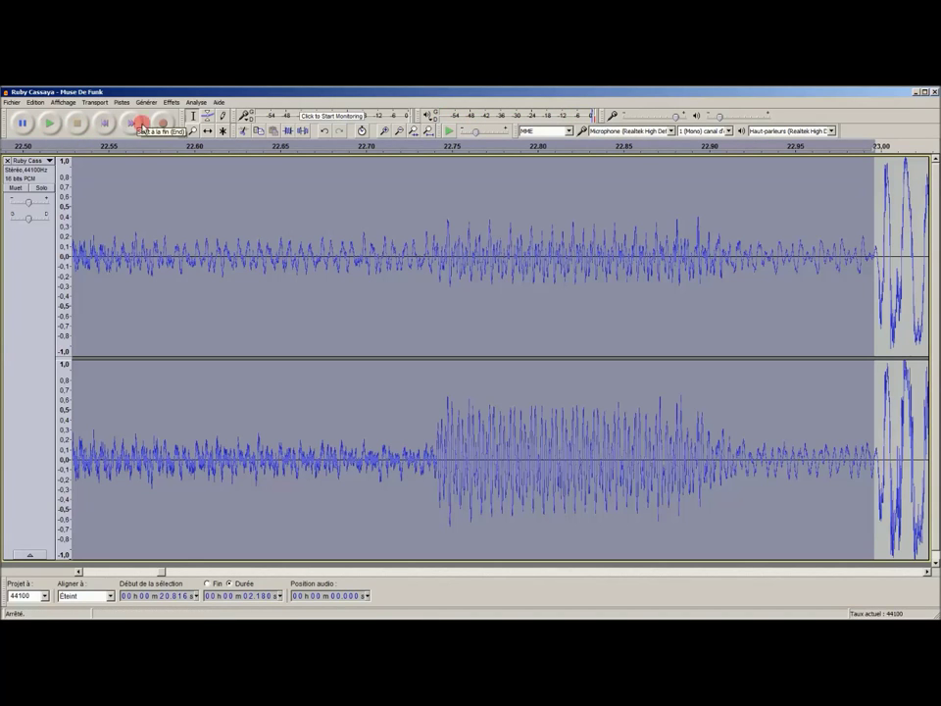
click(193, 131)
right_click(300, 267)
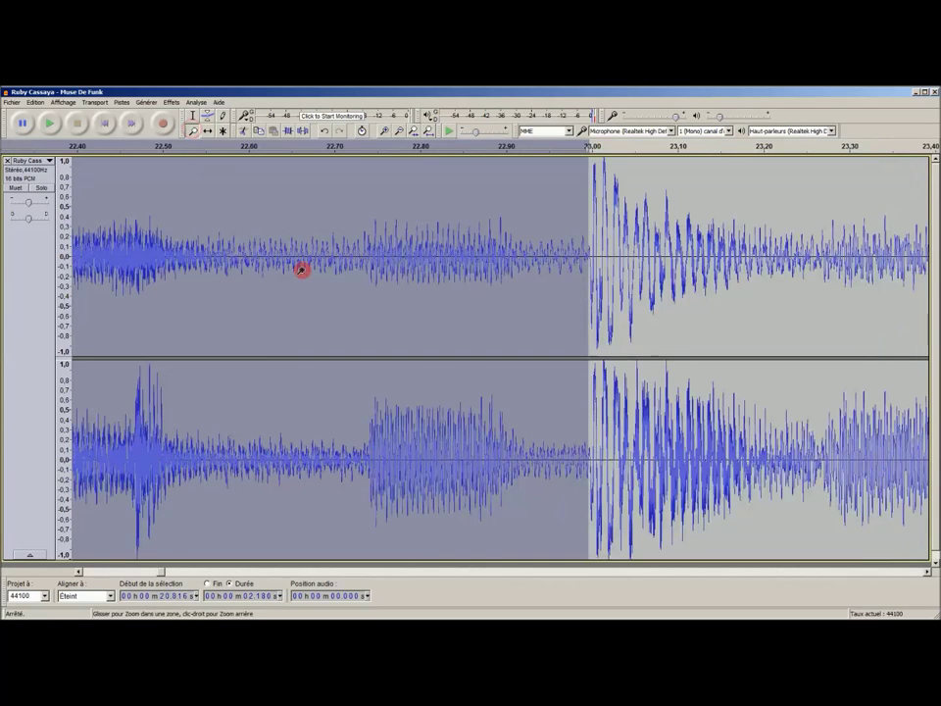
right_click(300, 267)
right_click(300, 269)
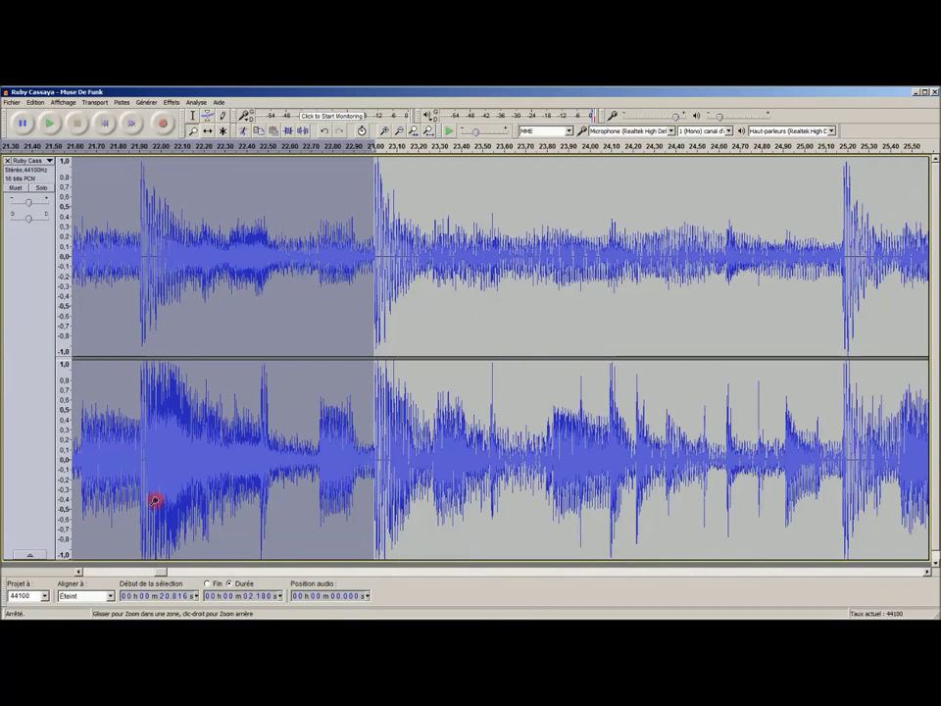
drag(83, 566, 76, 572)
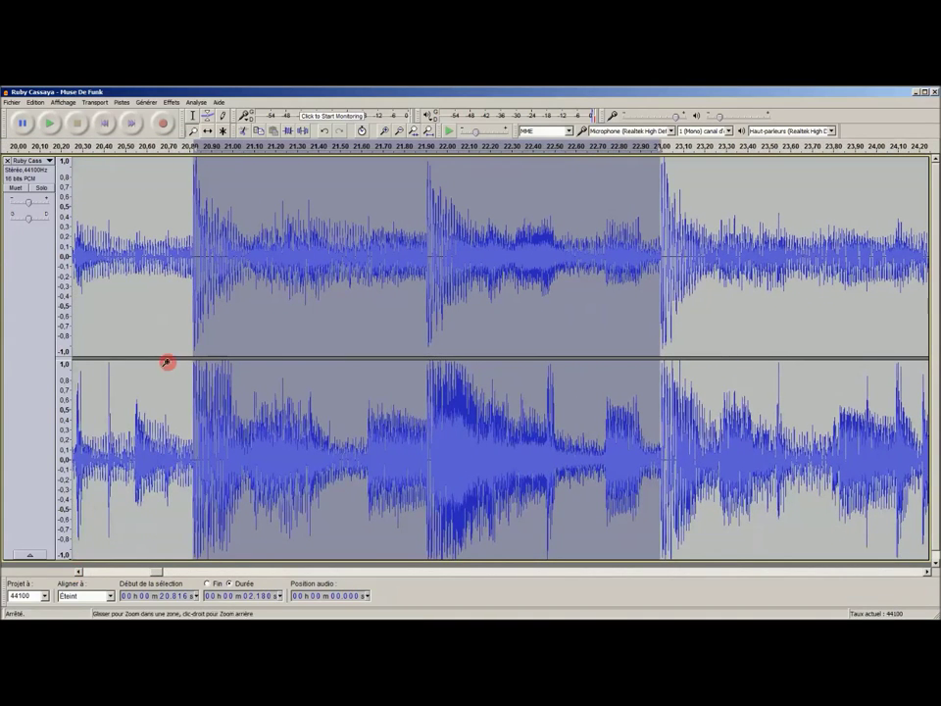
click(48, 129)
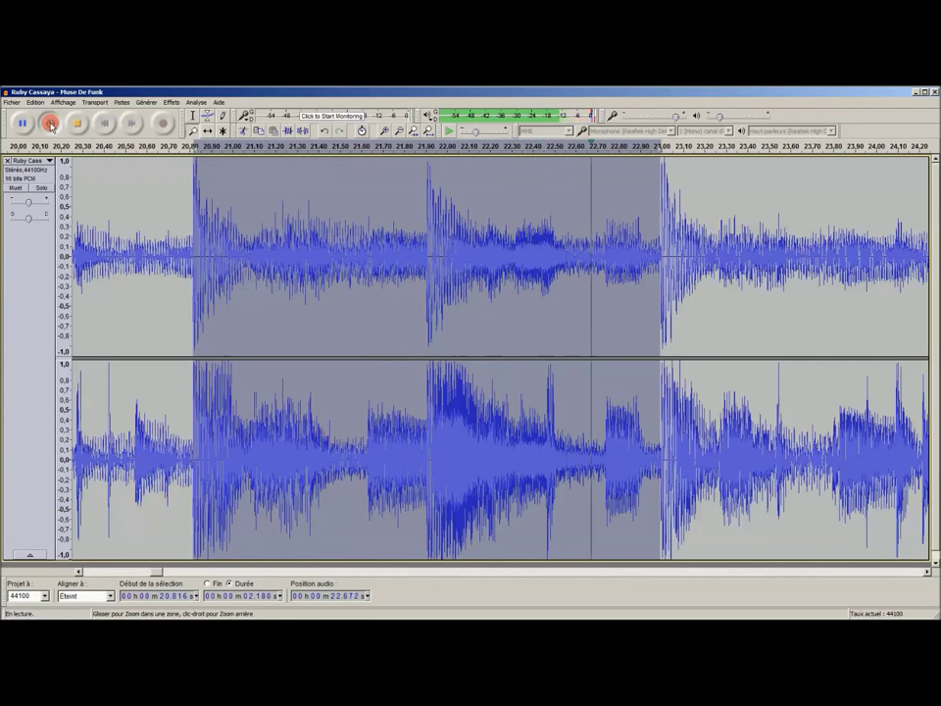
click(22, 123)
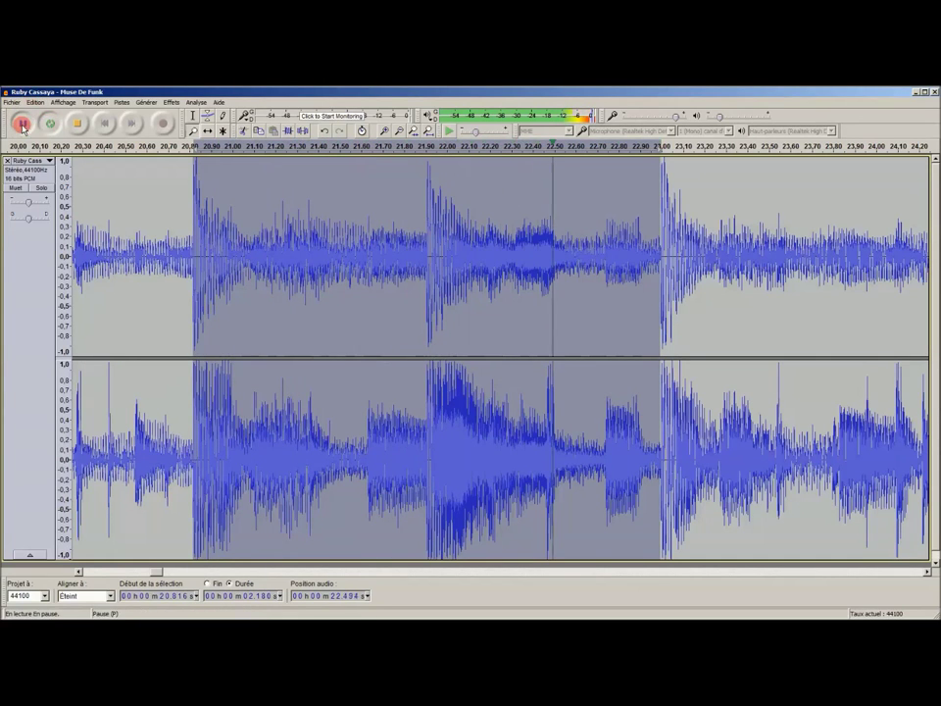
click(84, 125)
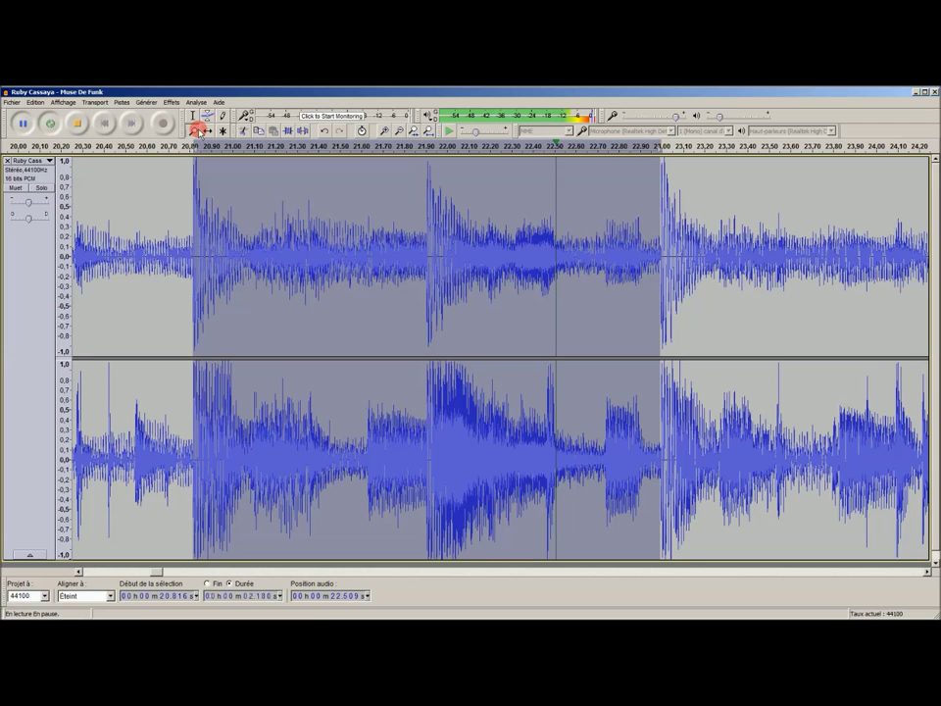
click(12, 103)
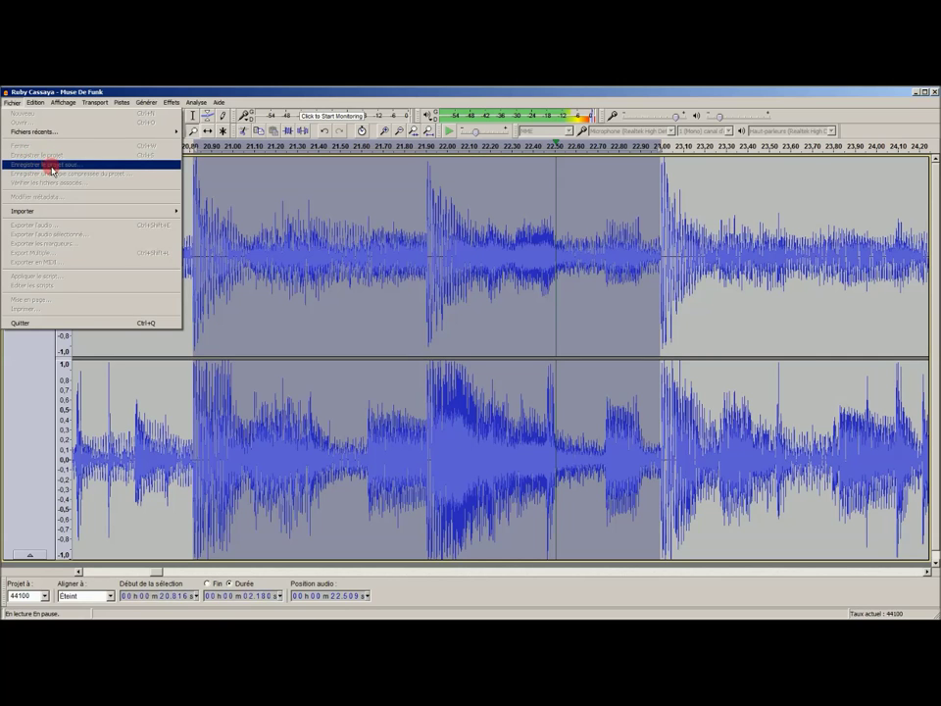
mouse_move(125, 104)
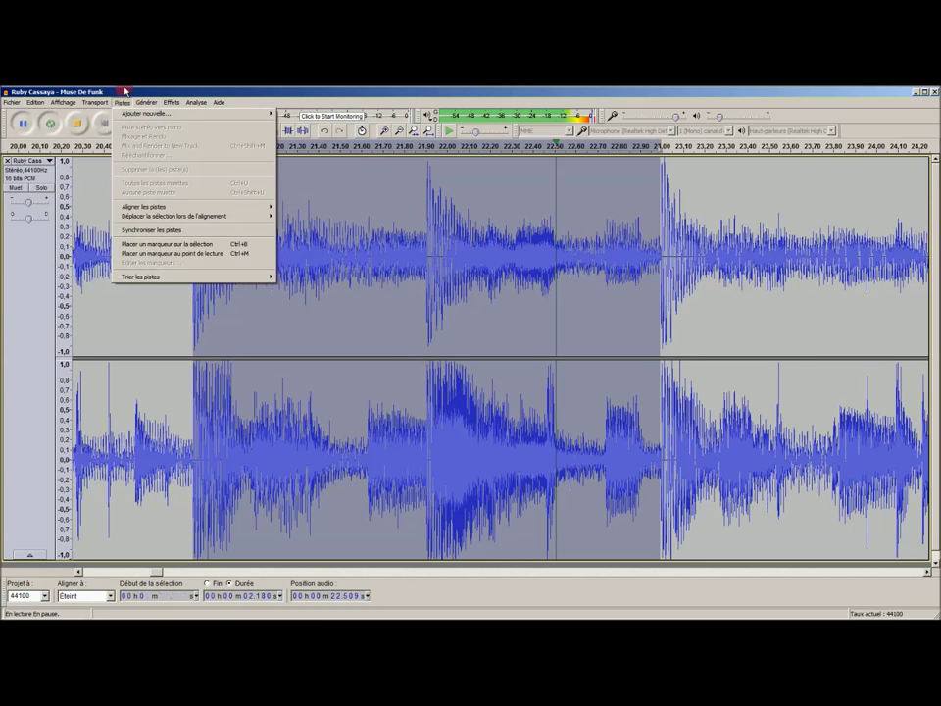
click(125, 102)
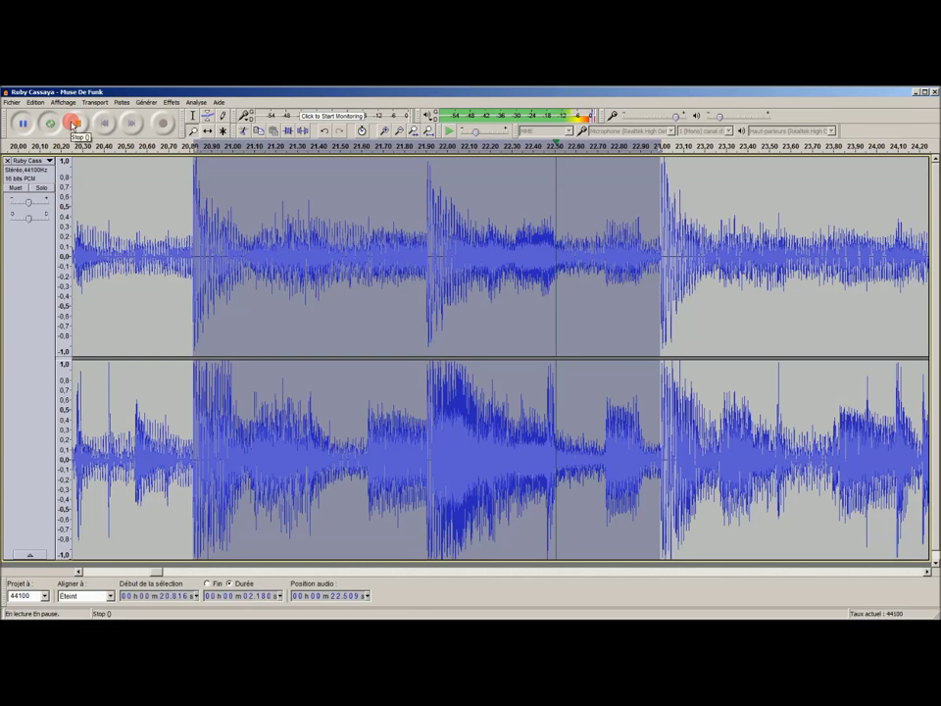
Stop the paused playback and save the project as "boucle essai" in the boucle folder.
click(72, 123)
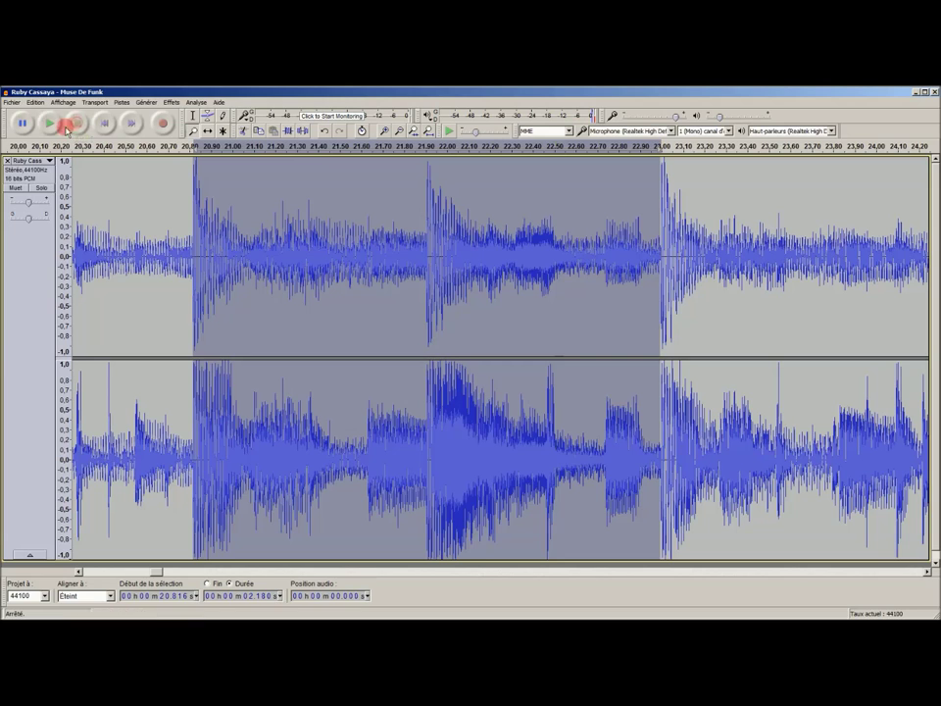
click(19, 105)
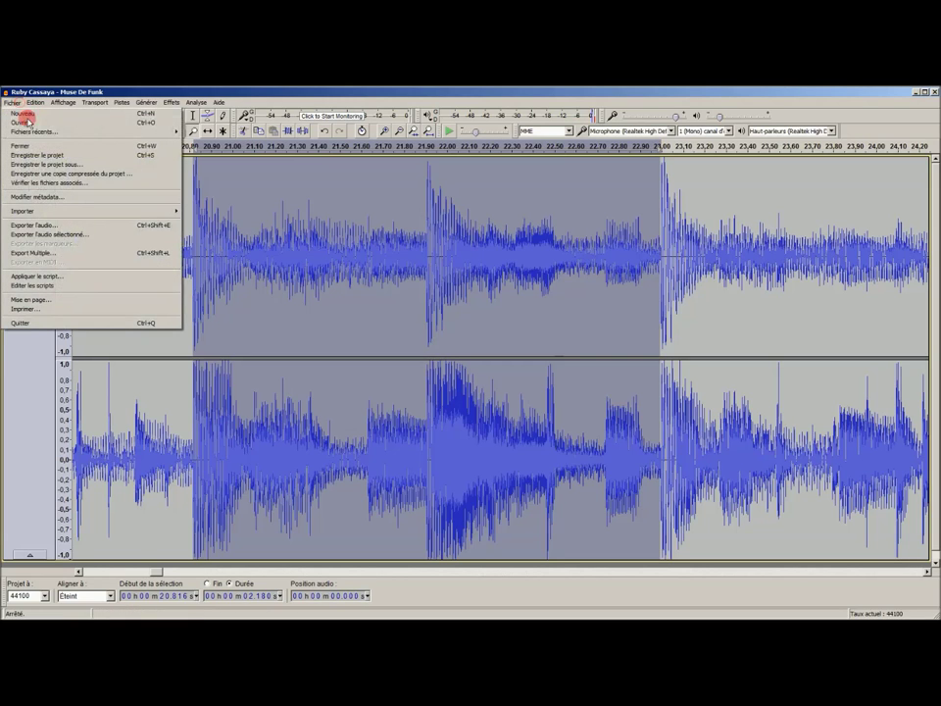
click(63, 165)
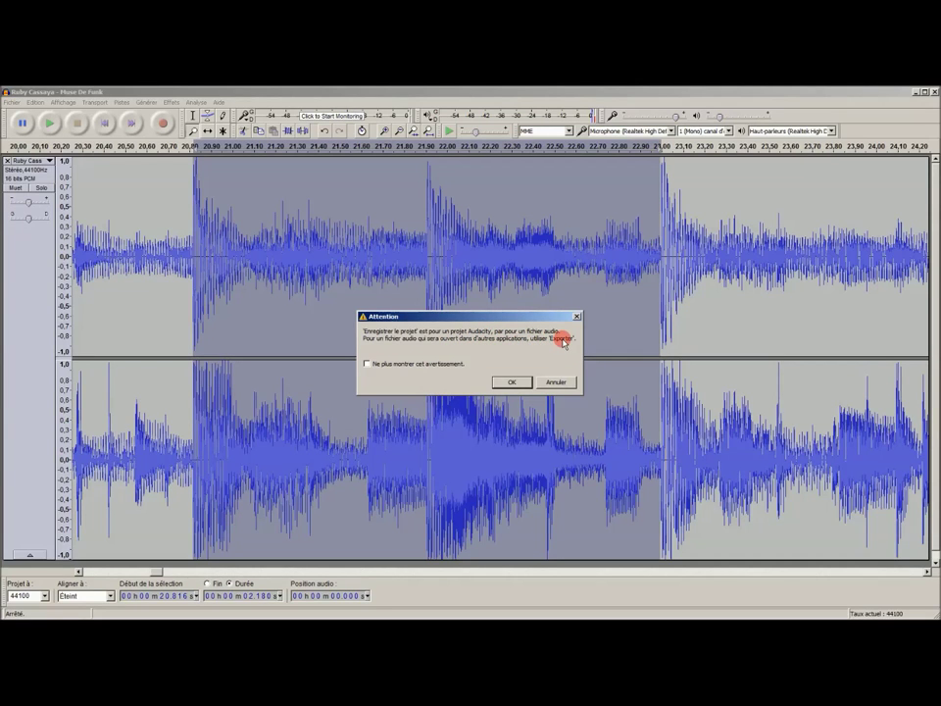
click(513, 384)
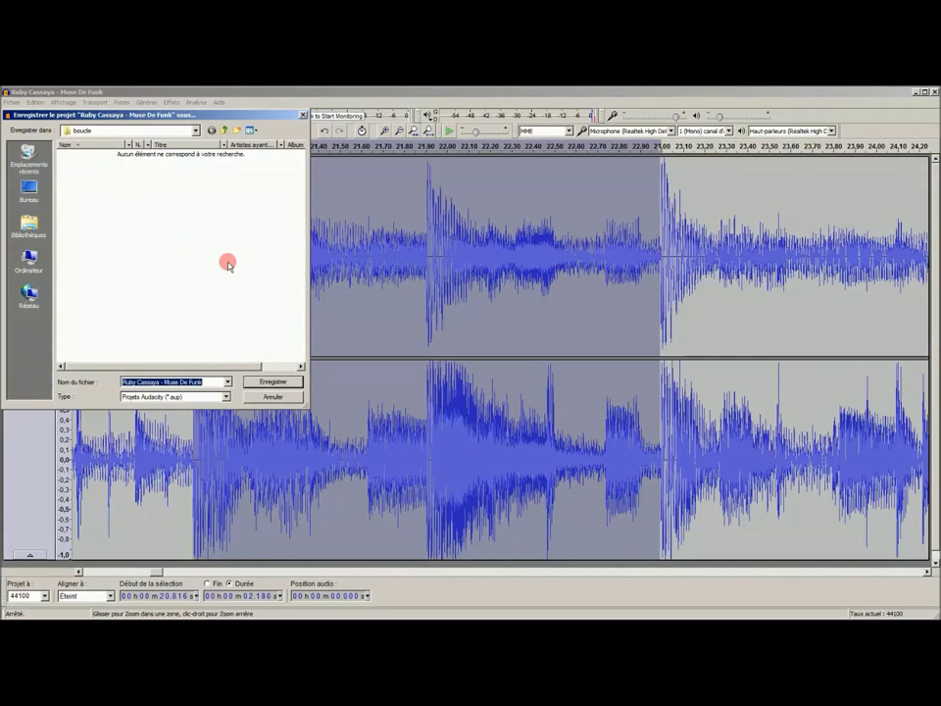
key(BackSpace)
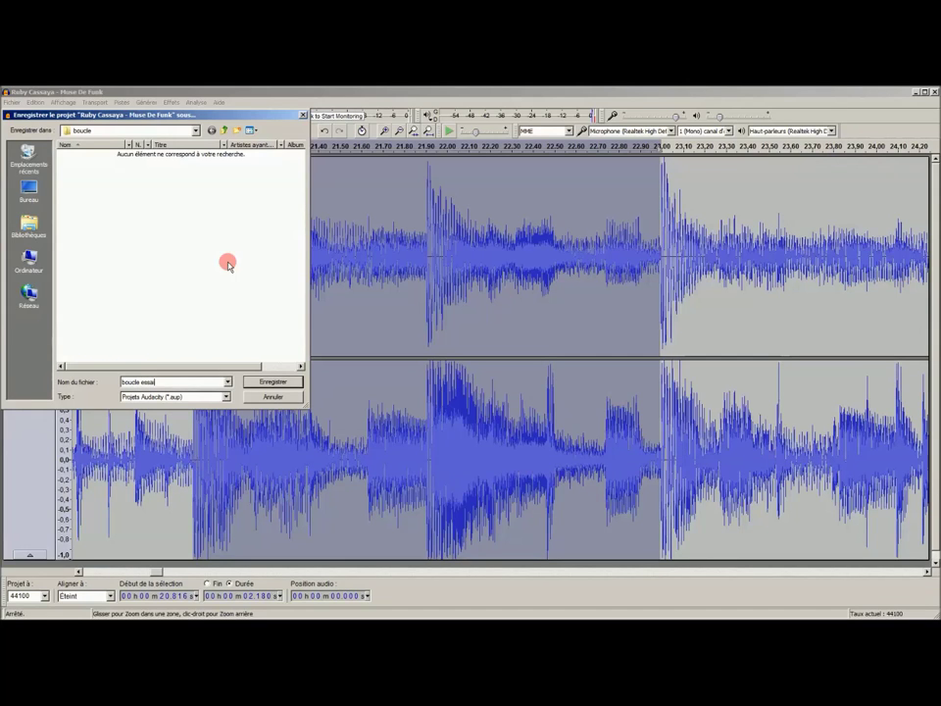
click(271, 383)
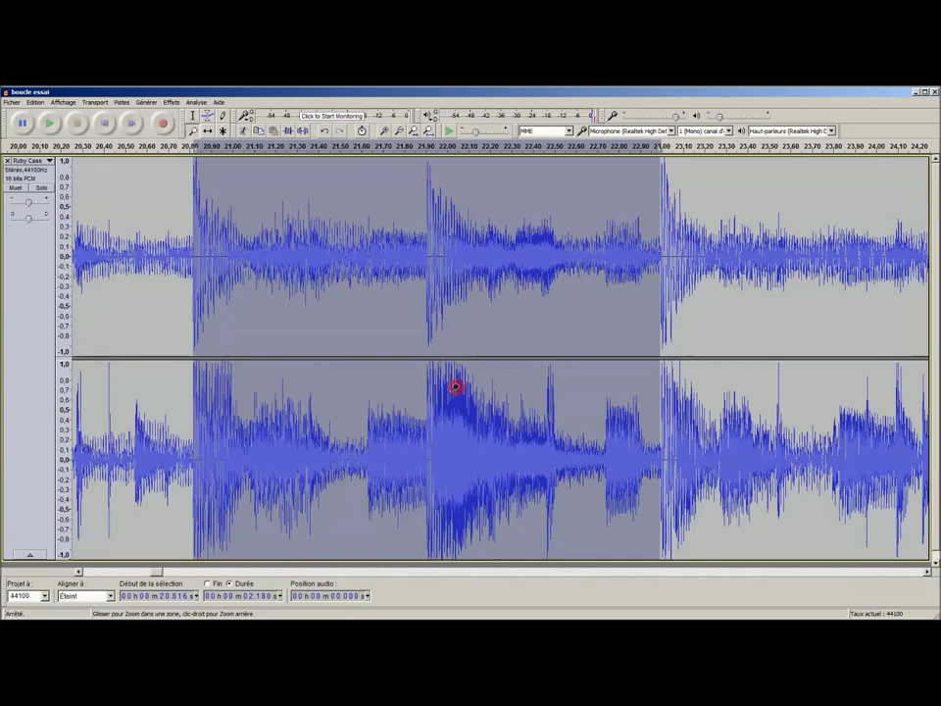
Export only the selected audio to the boucle folder as an MP3 file named "boucle essai", accepting the existing metadata.
click(12, 101)
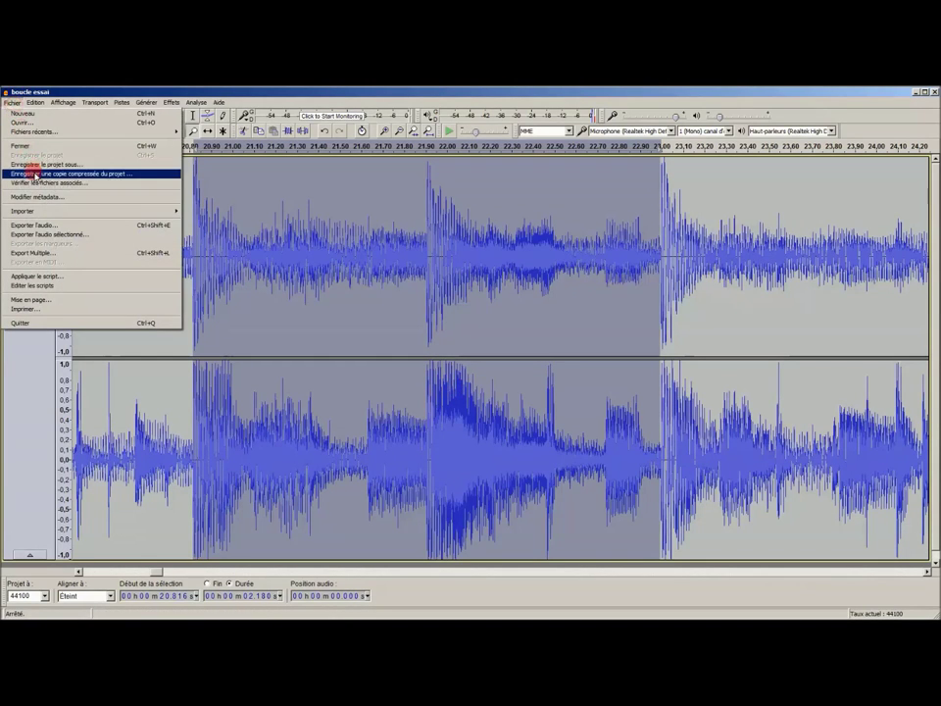
click(64, 238)
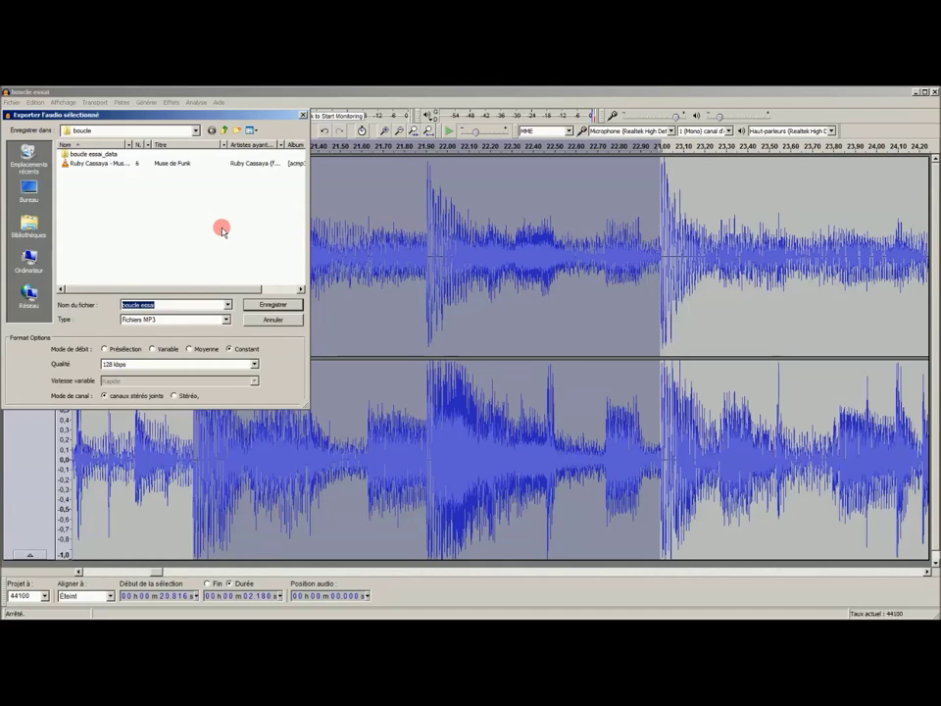
click(226, 319)
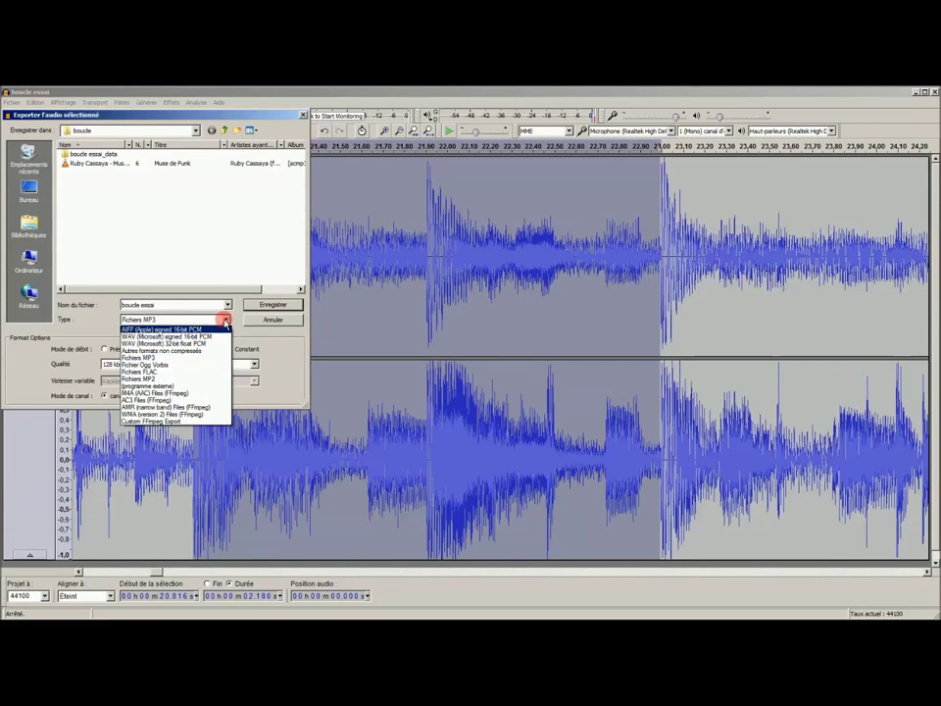
click(226, 319)
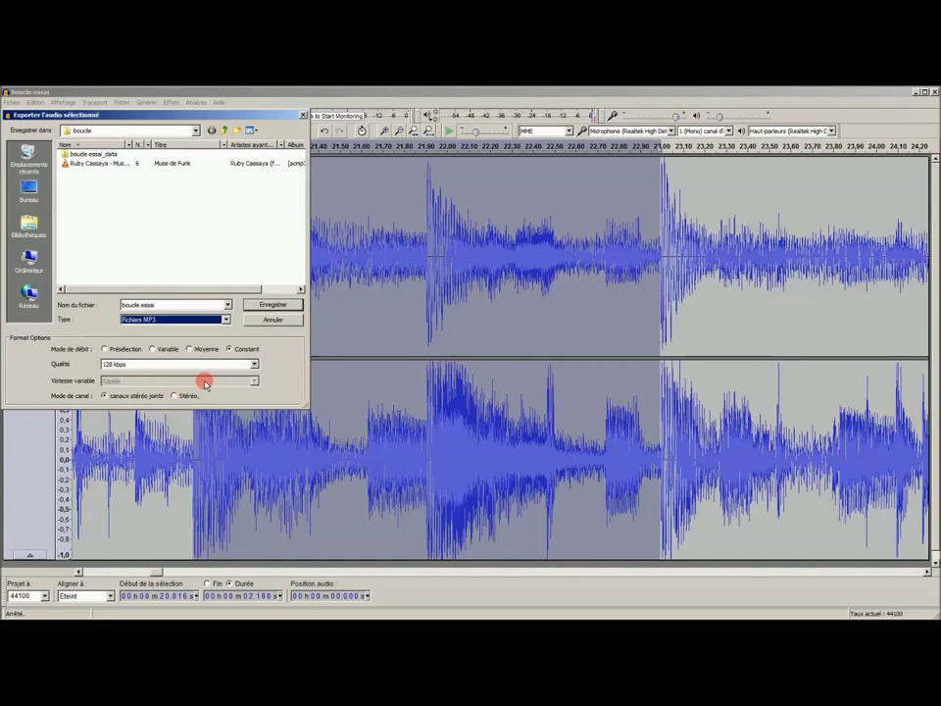
click(259, 308)
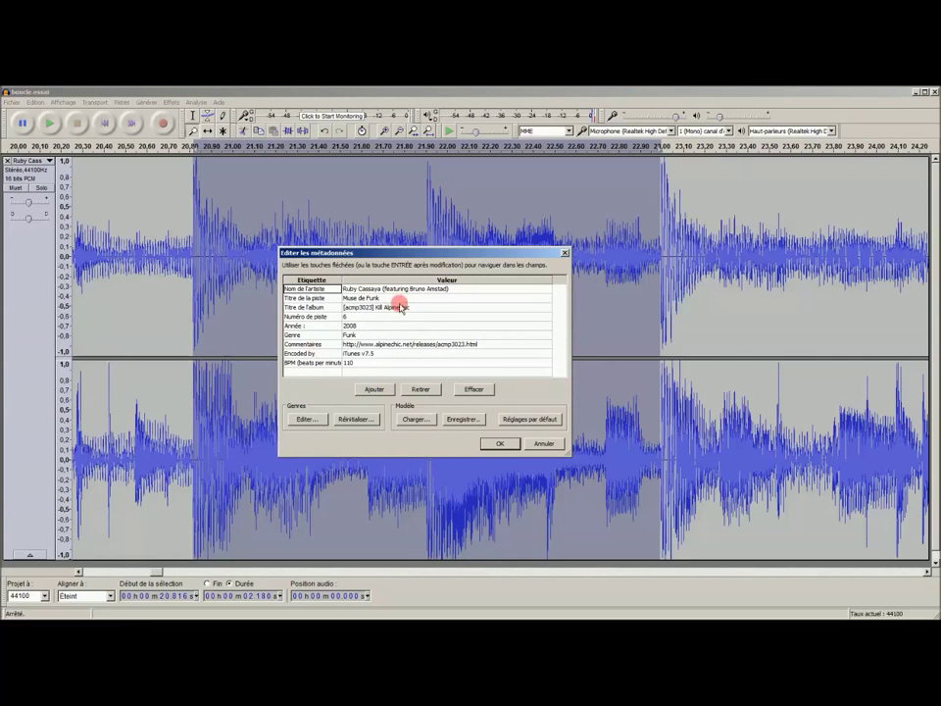
click(505, 446)
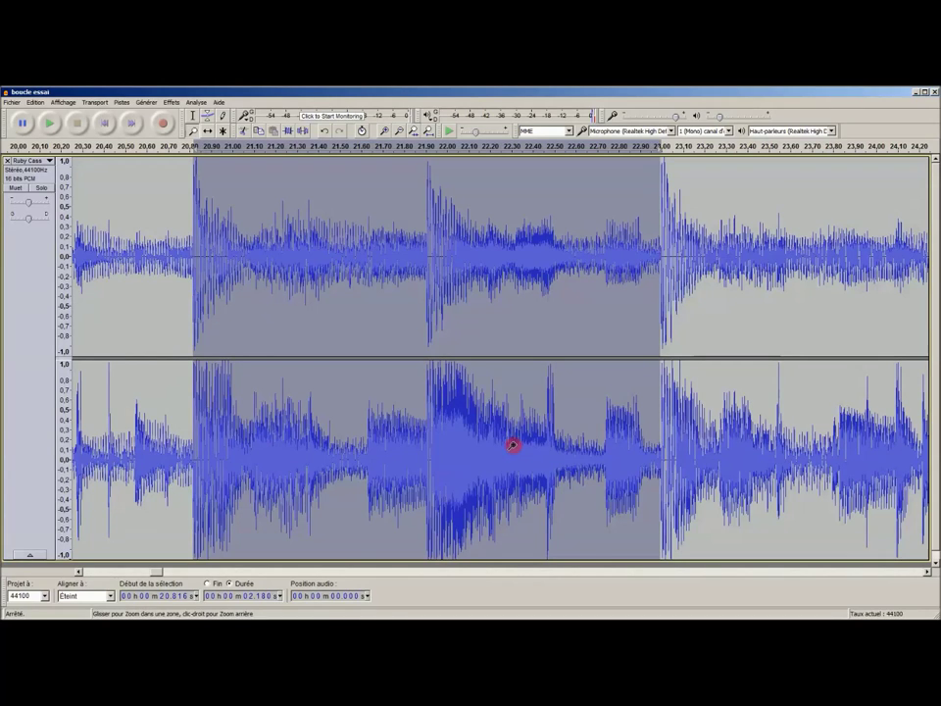